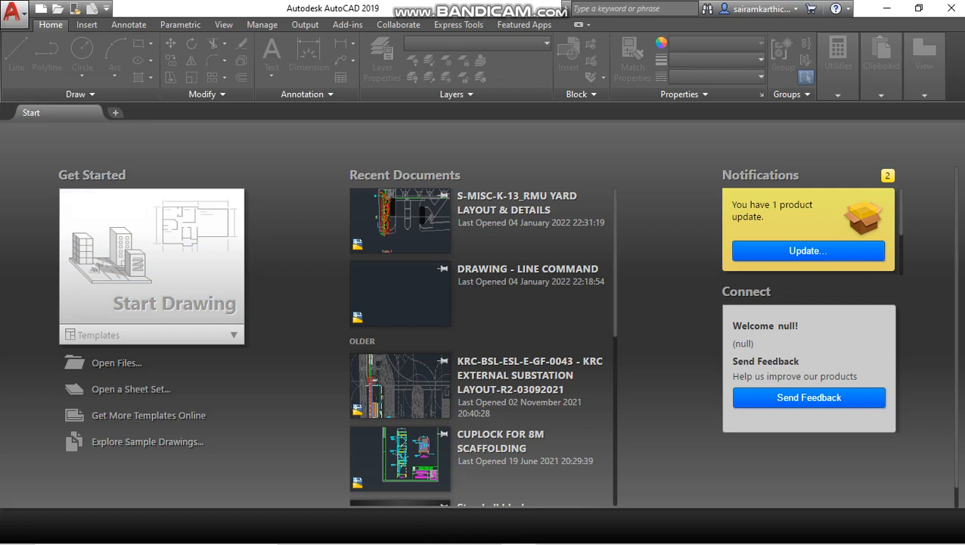
- Create a new drawing from the acadiso template
left_click(13, 10)
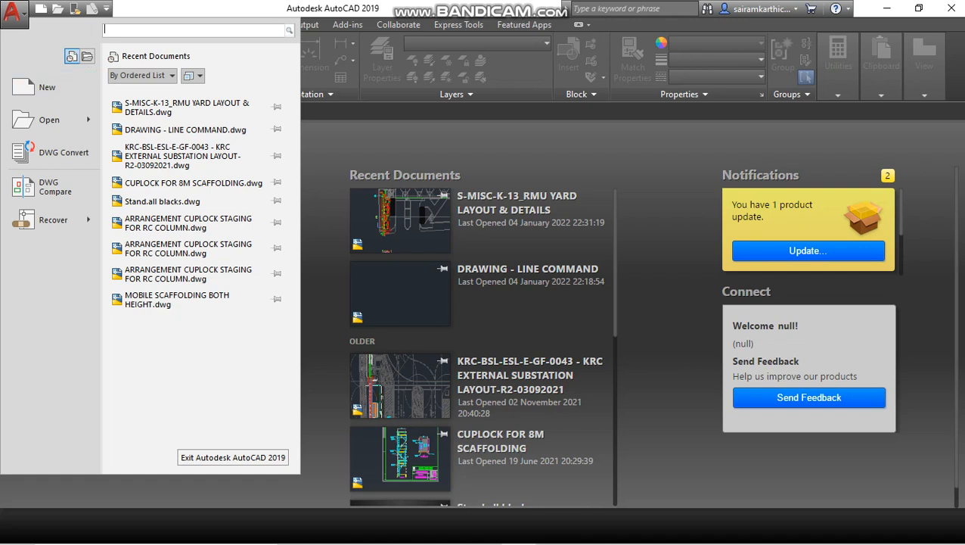
left_click(50, 87)
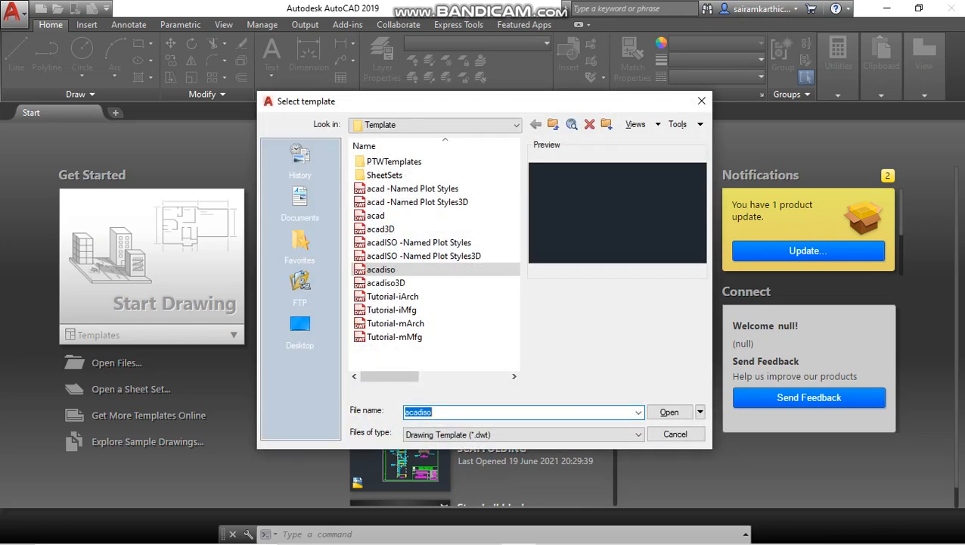
key("Return")
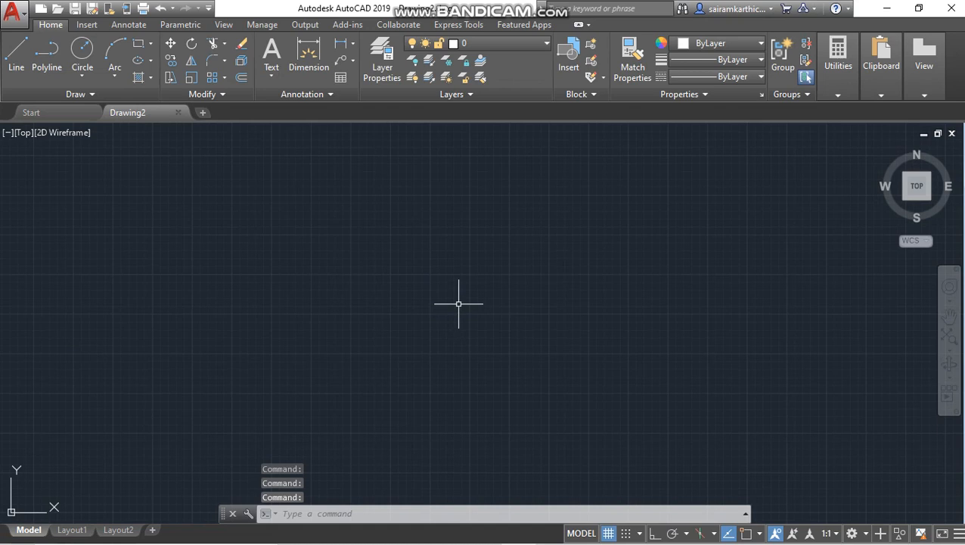
type("un")
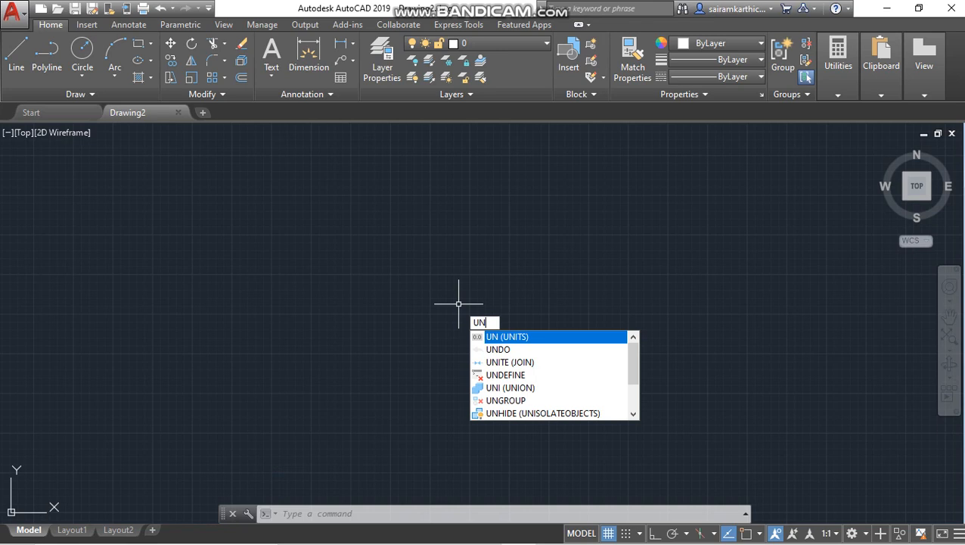
type("ITS")
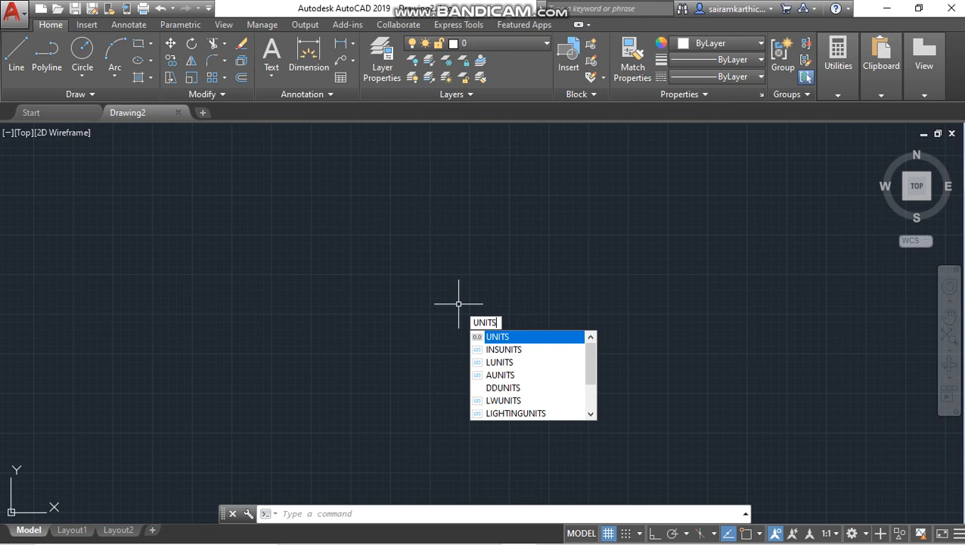
key("Return")
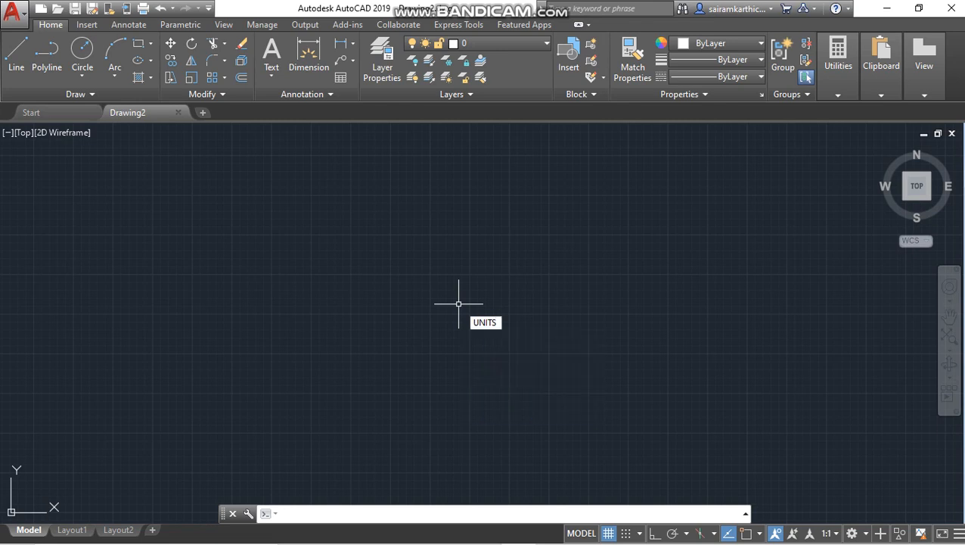
left_click(442, 297)
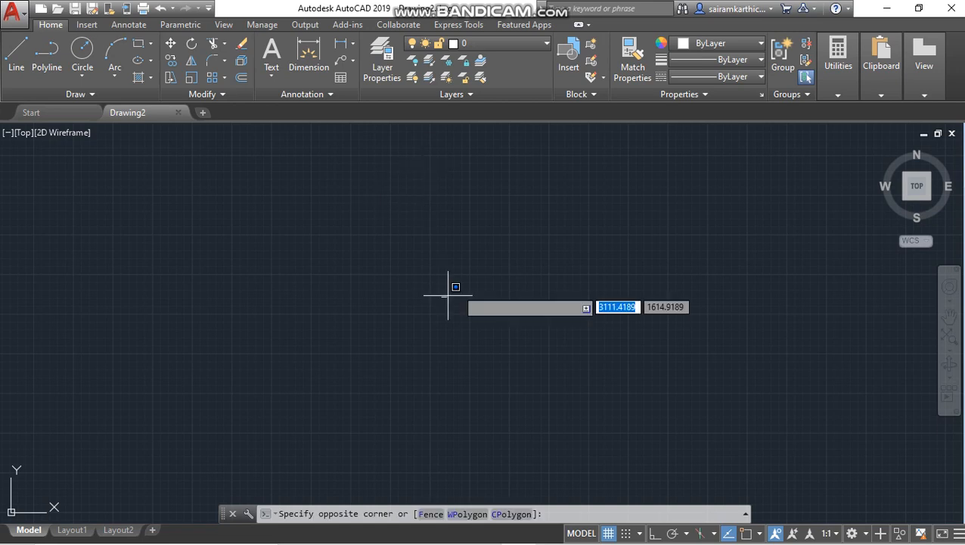
left_click(348, 413)
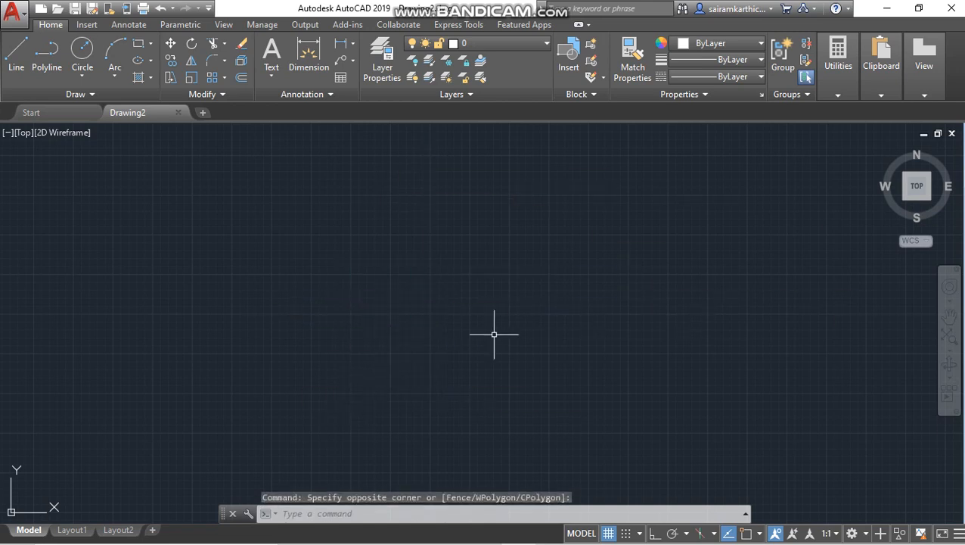
- Configure the drawing units with millimeters as the insertion scale and a length precision of 0.00
type("UNITS")
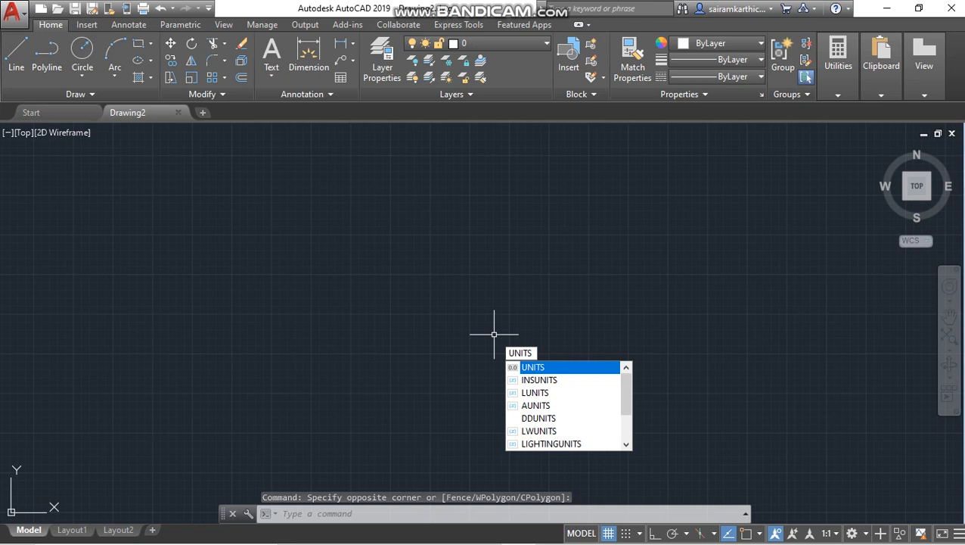
key("Return")
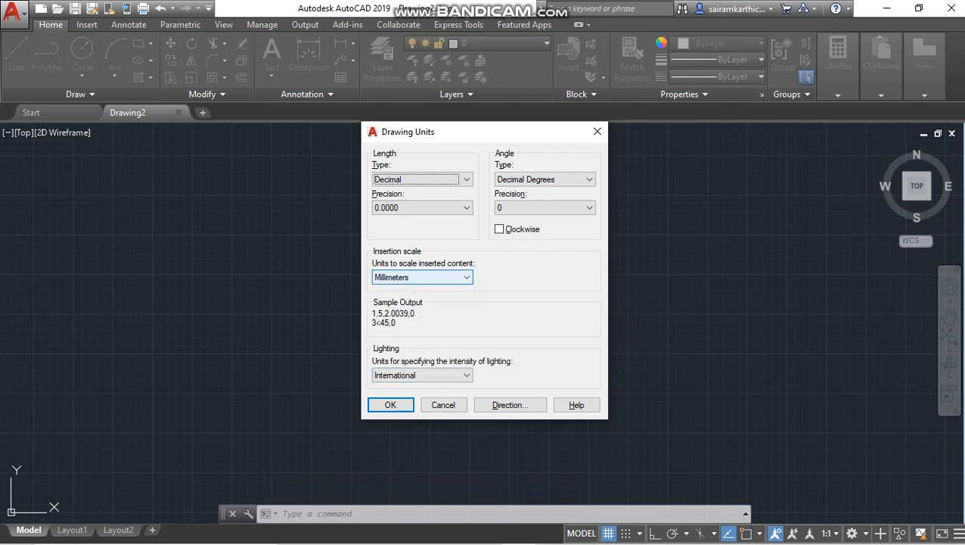
left_click(422, 277)
left_click(409, 336)
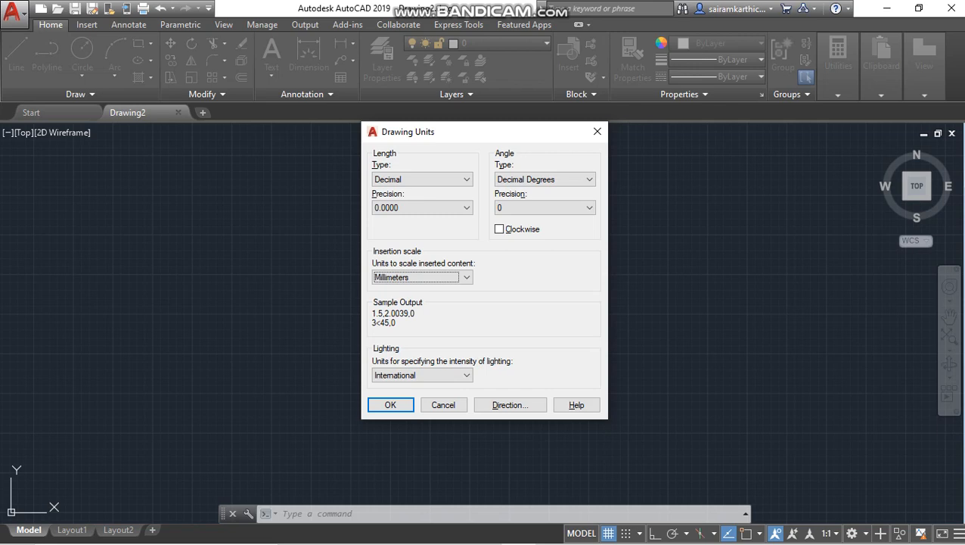
left_click(415, 208)
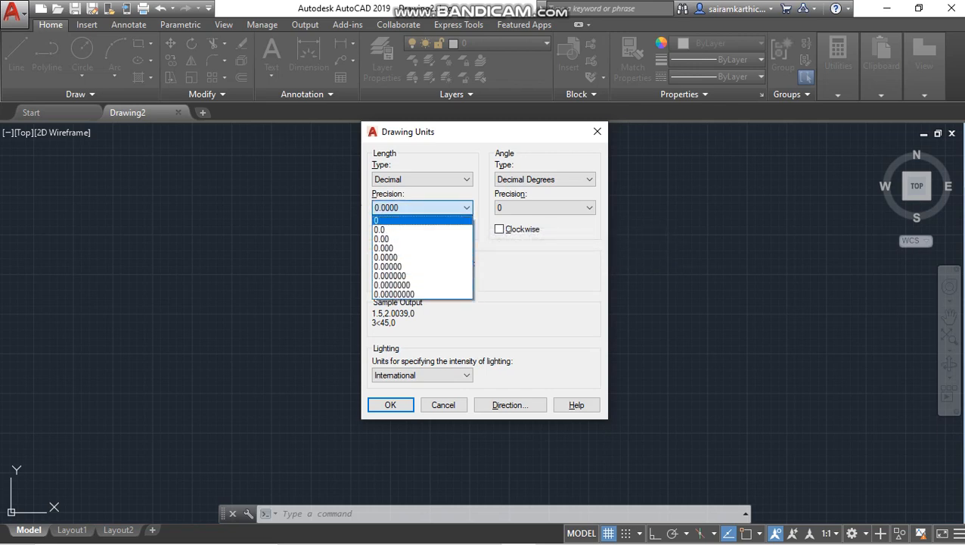
left_click(409, 240)
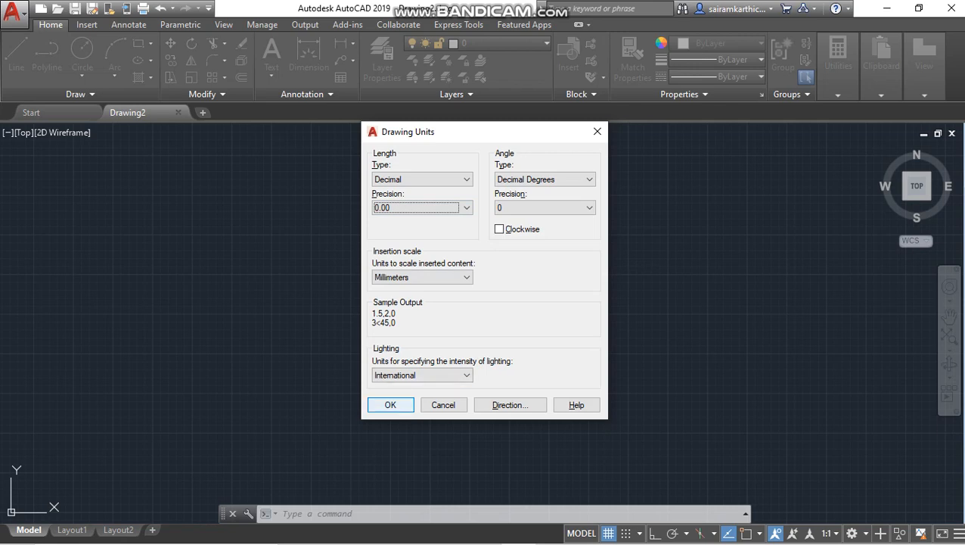
left_click(390, 405)
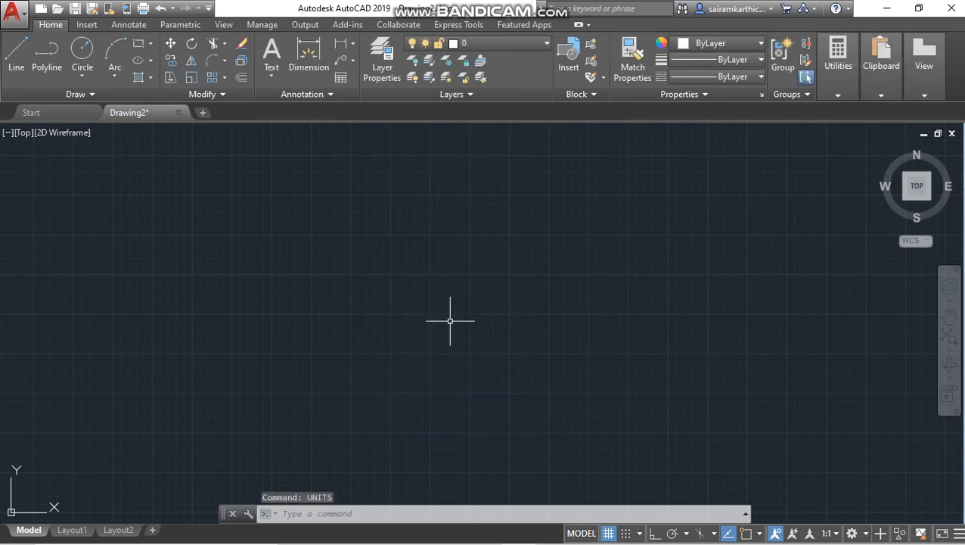
type("LIMITS")
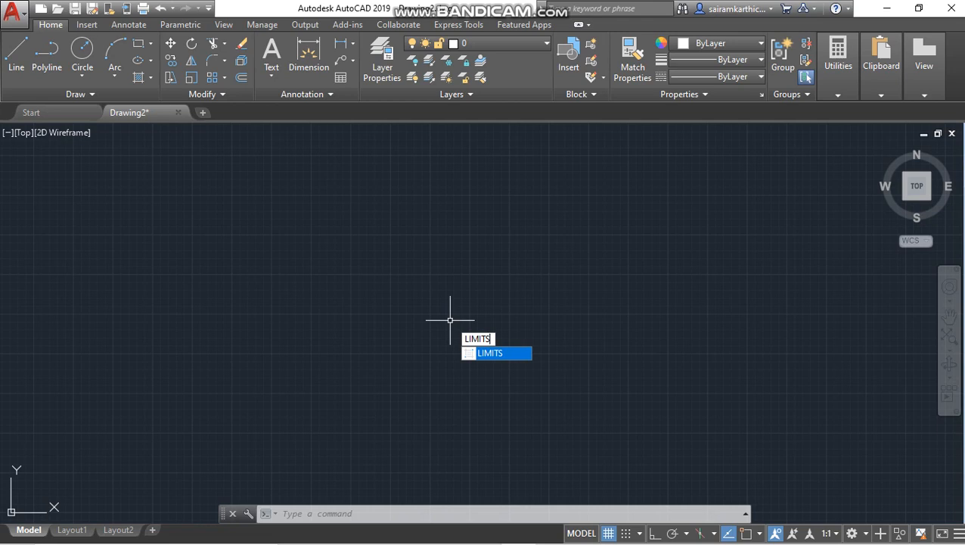
key("Return")
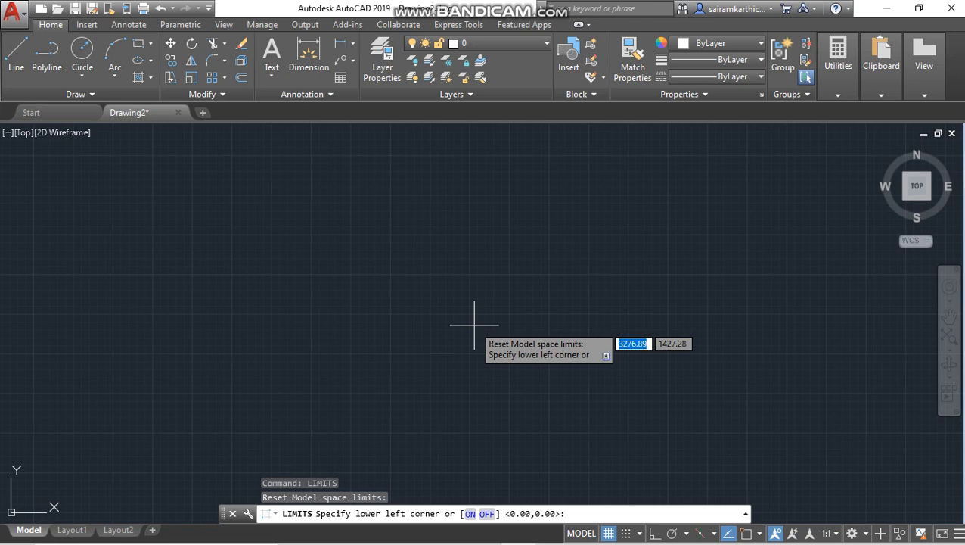
scroll(268, 401, "down", 3)
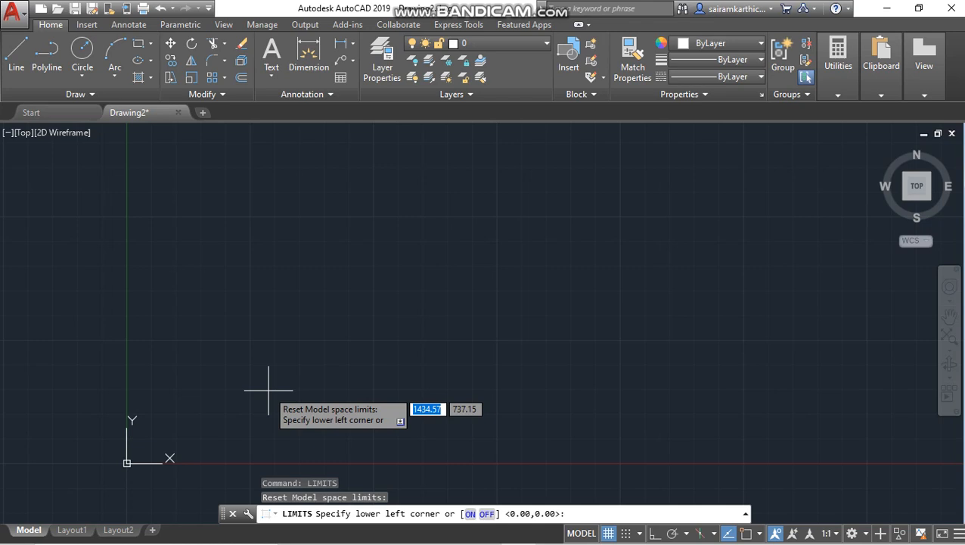
type("4000")
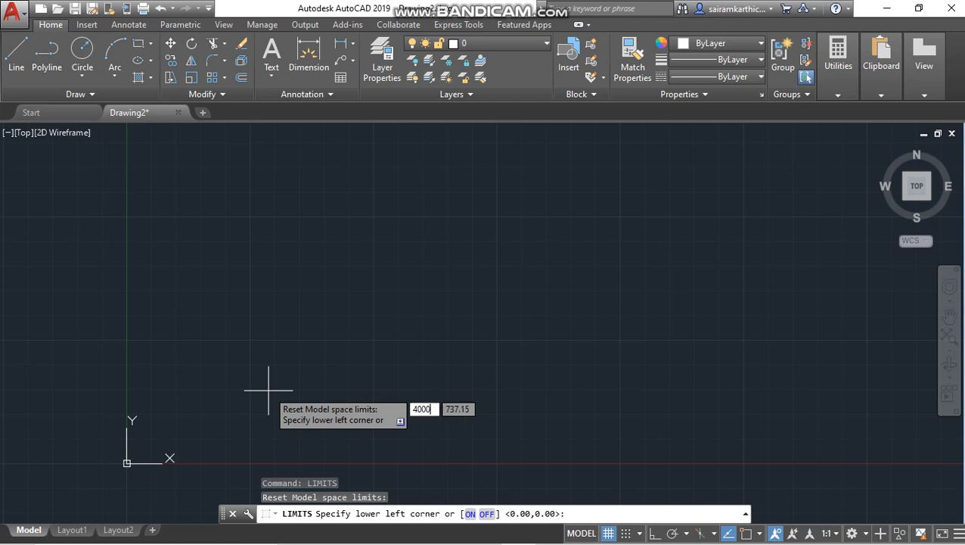
type("0")
key("Tab")
type("4000")
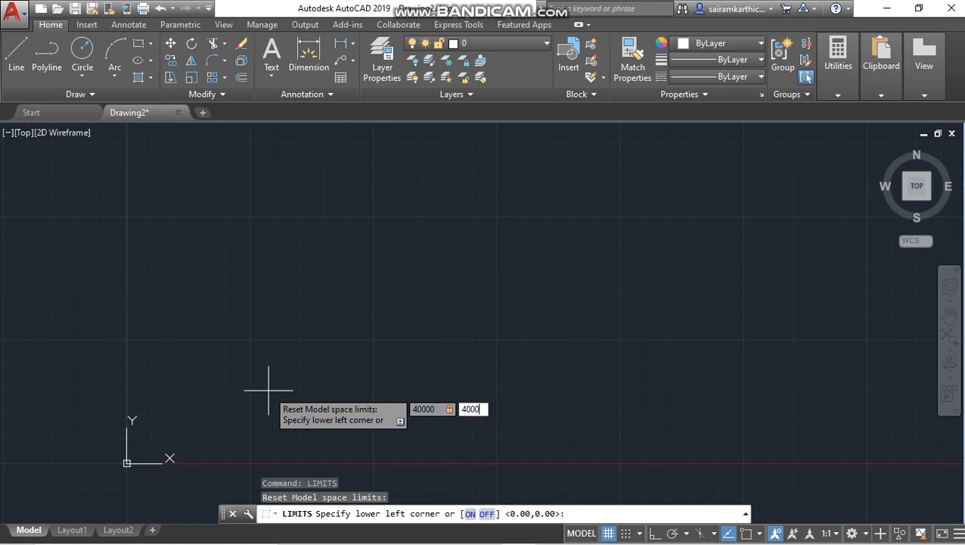
type("0")
key("Return")
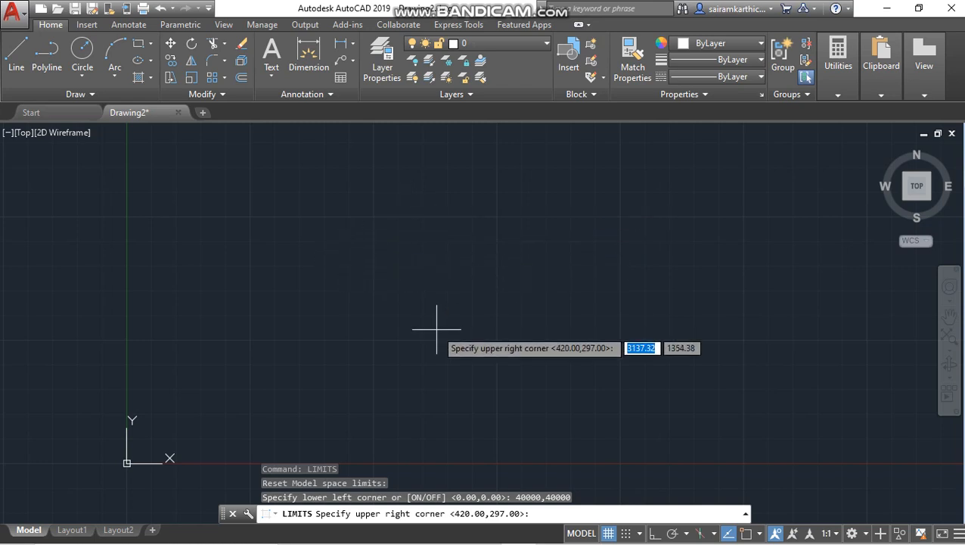
type("4")
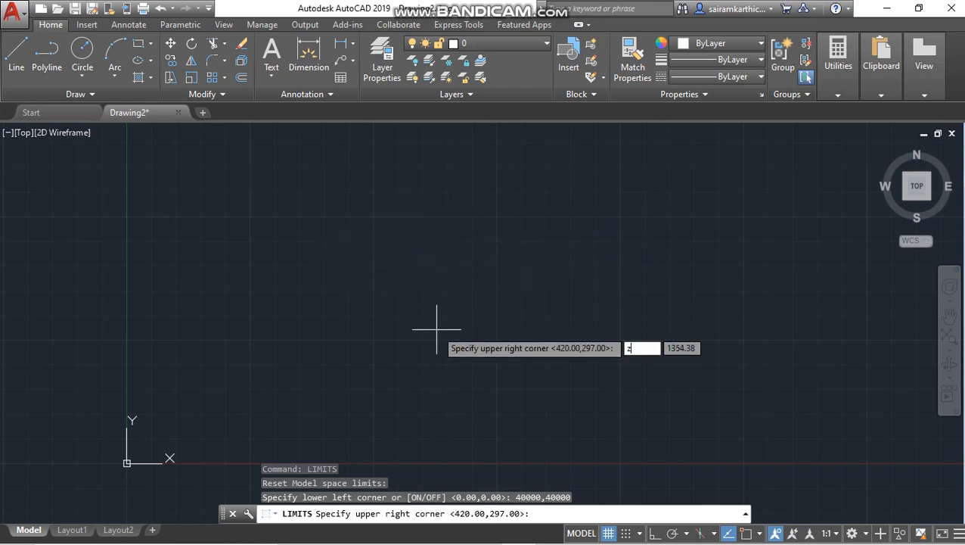
key("Escape")
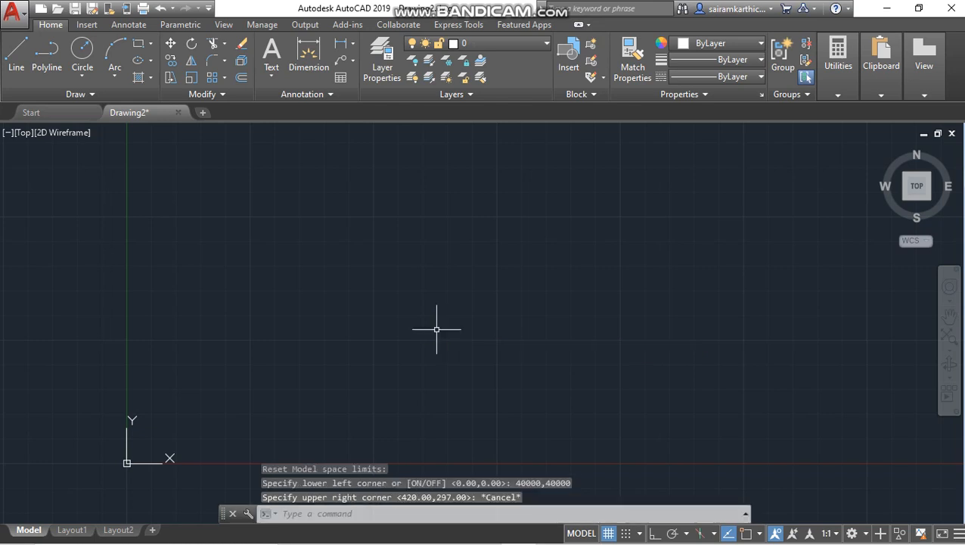
- Zoom the model space view with the All option of the Zoom command
type("z")
key("Return")
type("a")
key("Return")
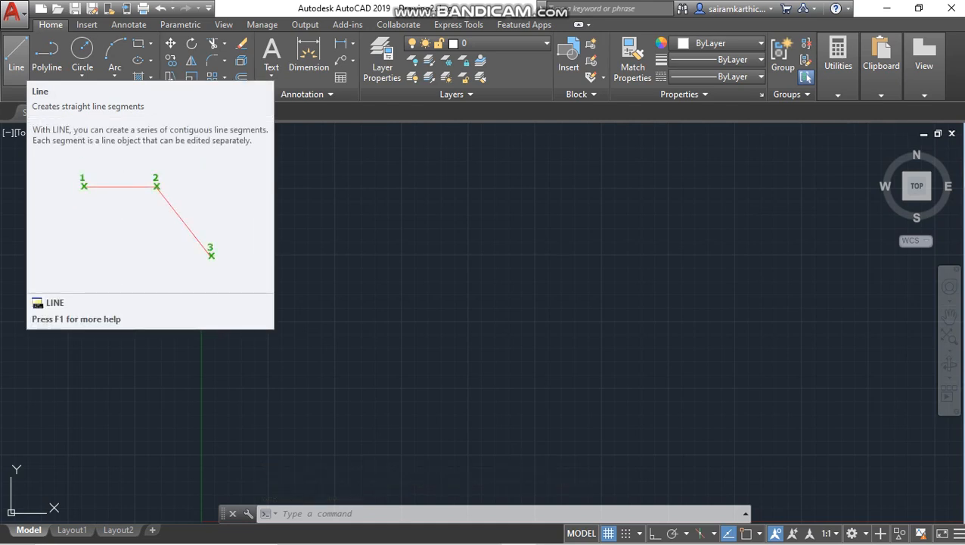
left_click(16, 53)
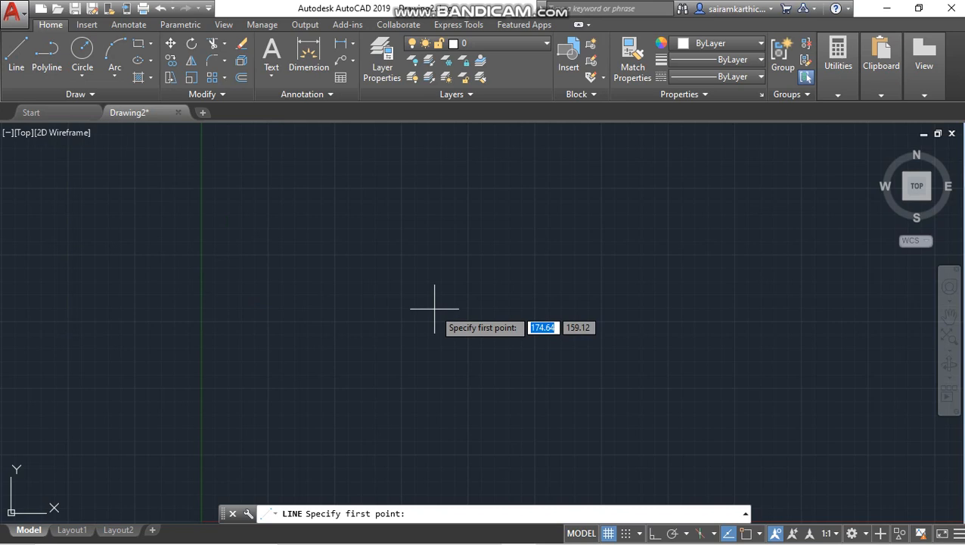
key("Escape")
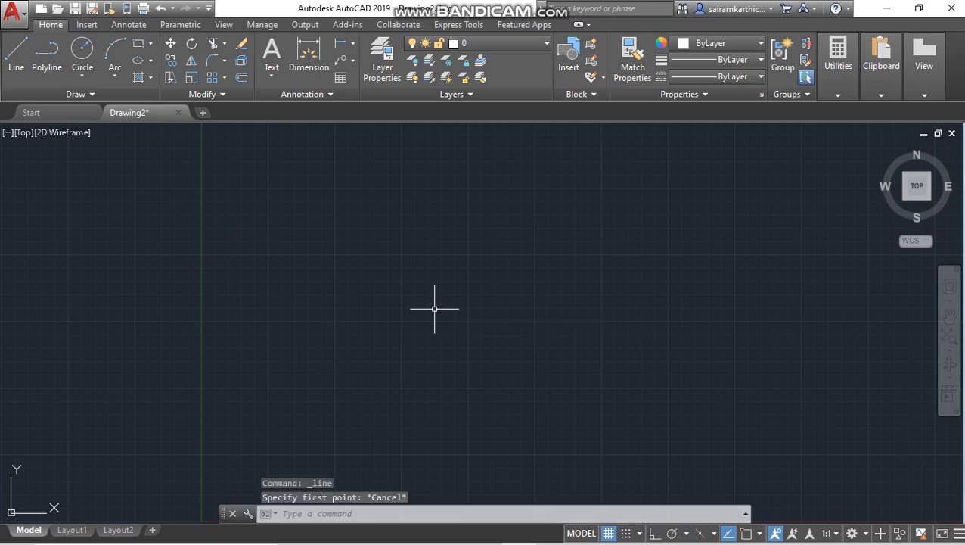
type("L")
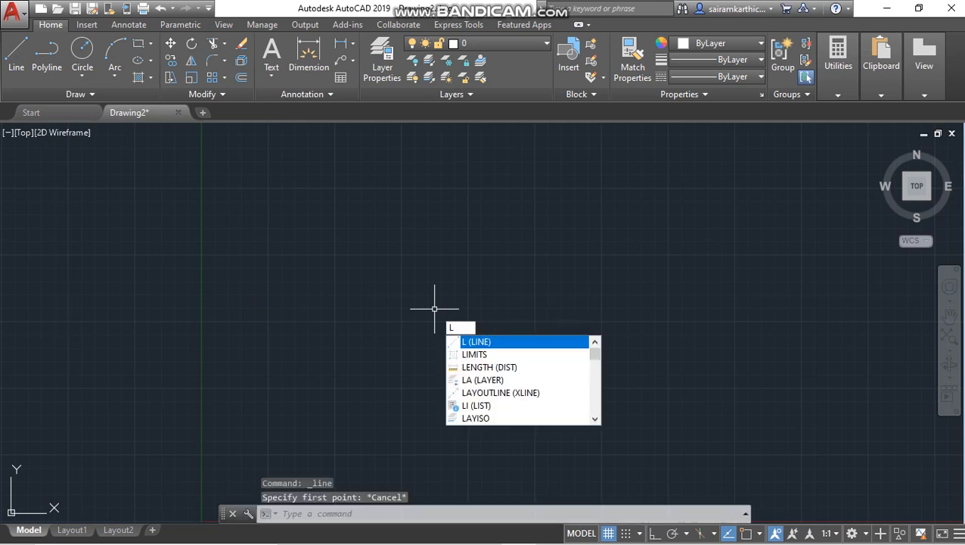
key("Return")
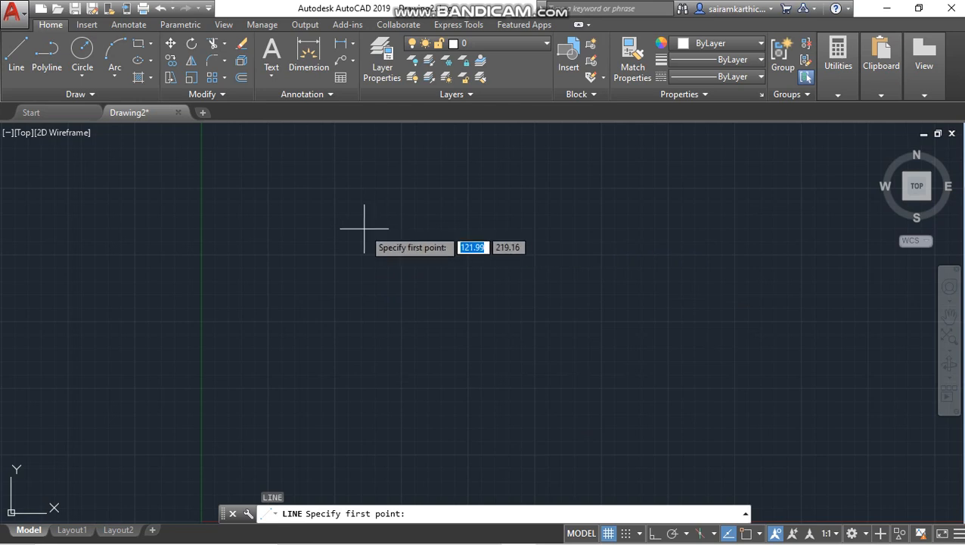
left_click(296, 249)
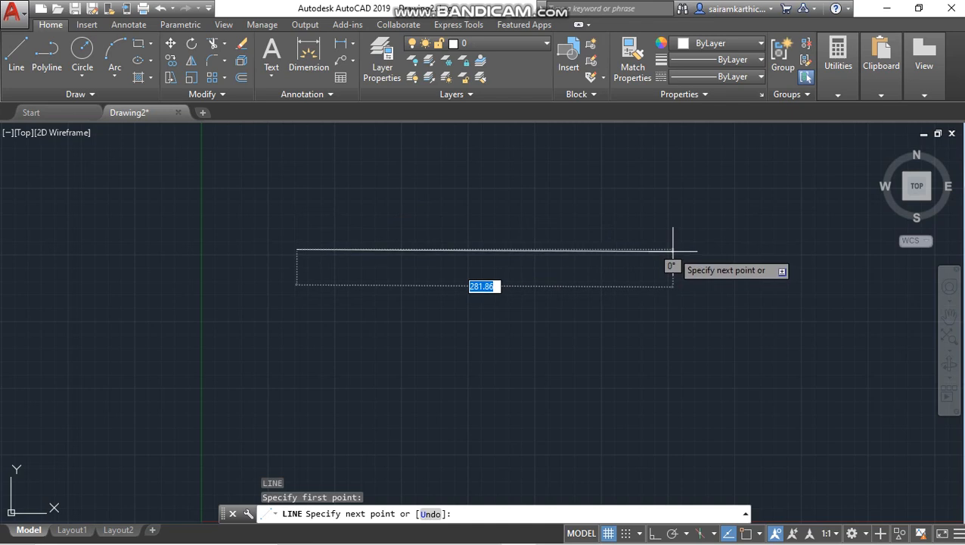
key("Escape")
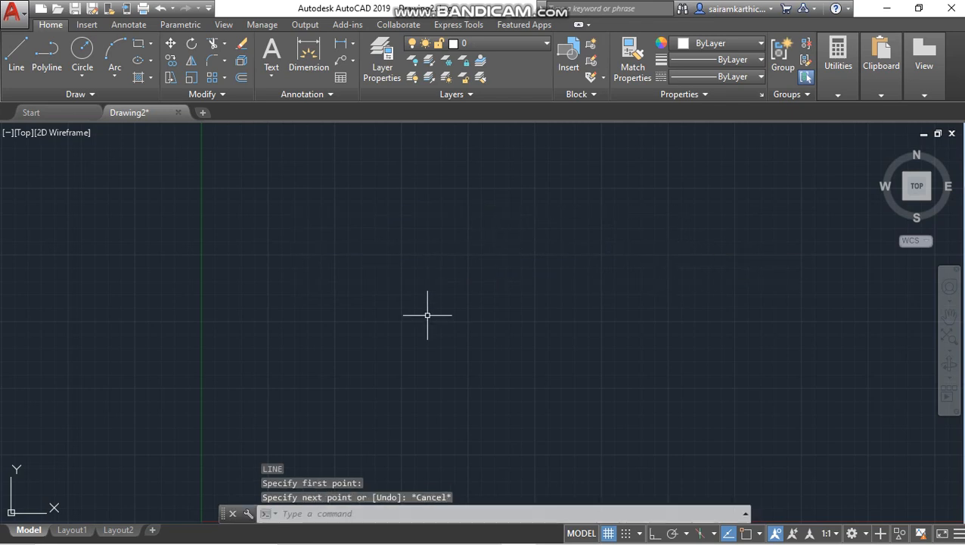
- Set the model space limits with the lower-left corner at 0,0 and the upper-right corner at 40000,40000
type("limits")
key("Return")
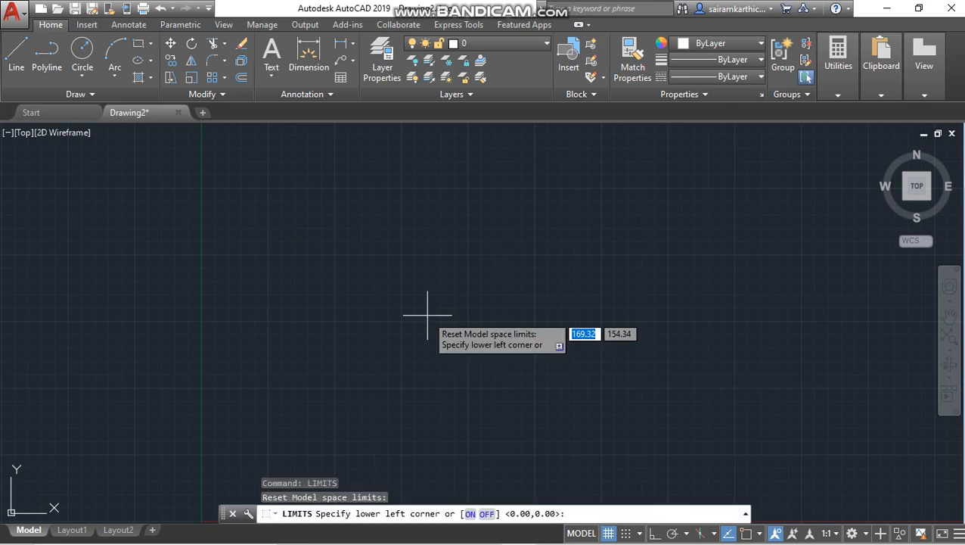
type("0,0")
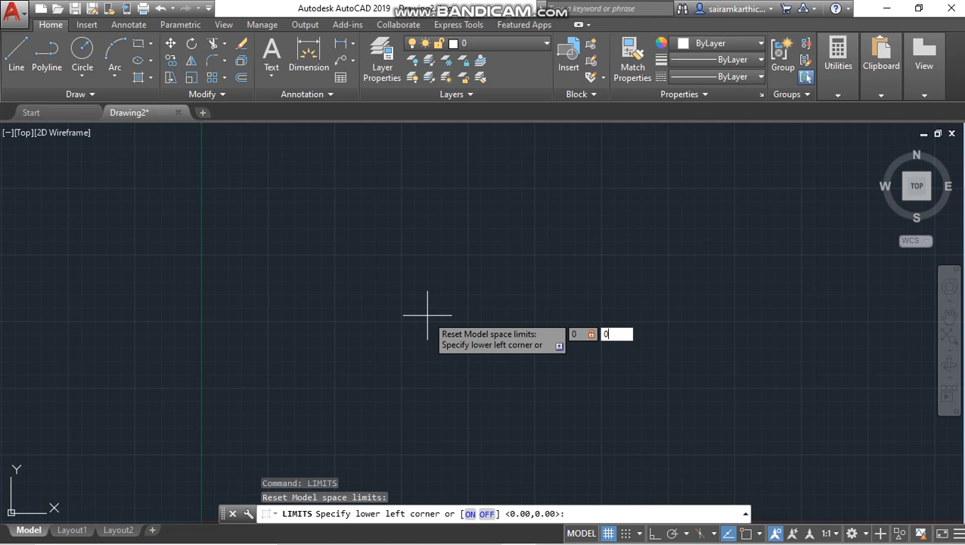
key("Return")
type("4000")
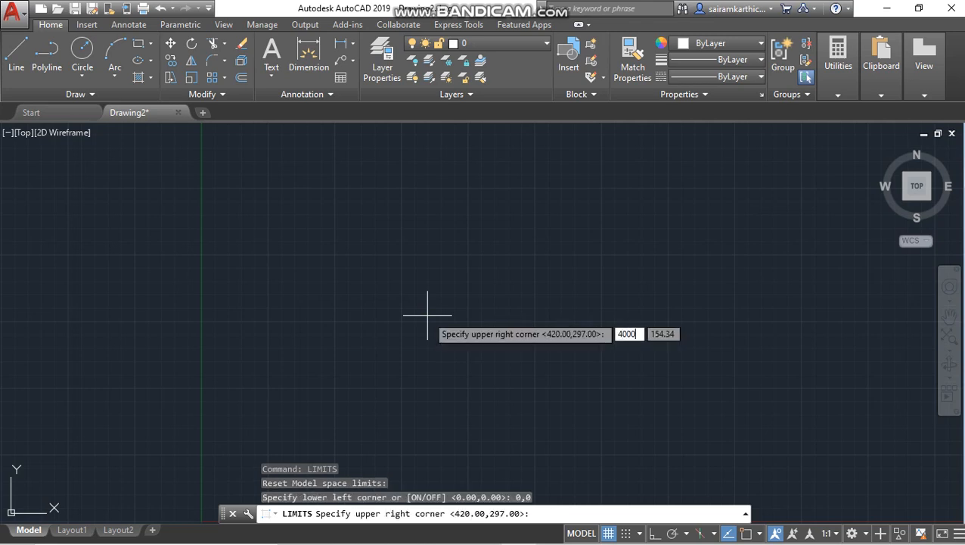
type("0,40000")
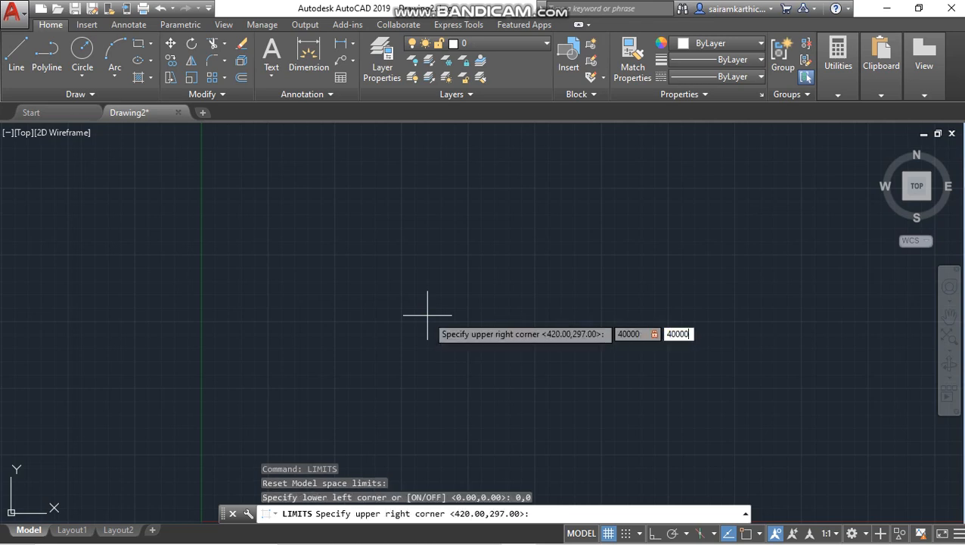
key("Return")
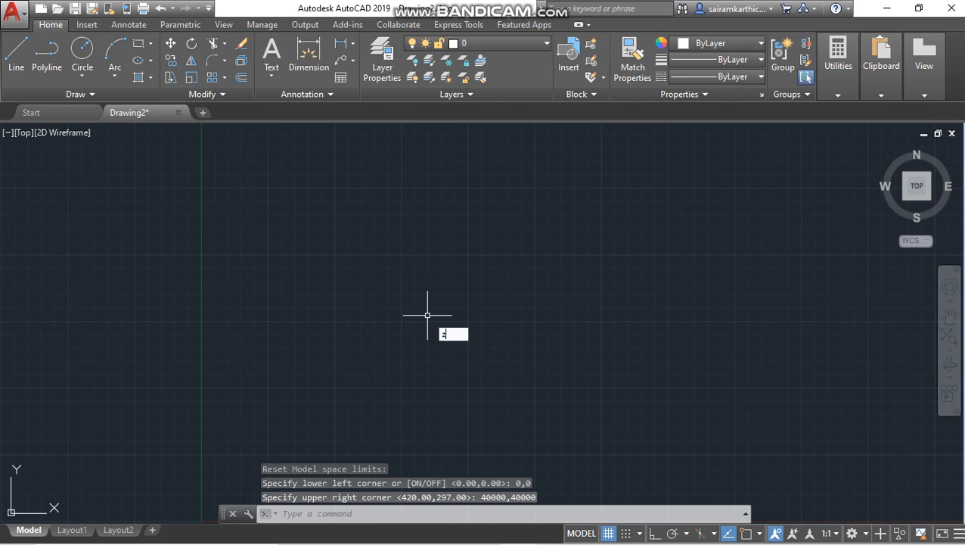
- Zoom All to fit the view to the new drawing limits
type("z")
key("Return")
type("a")
key("Return")
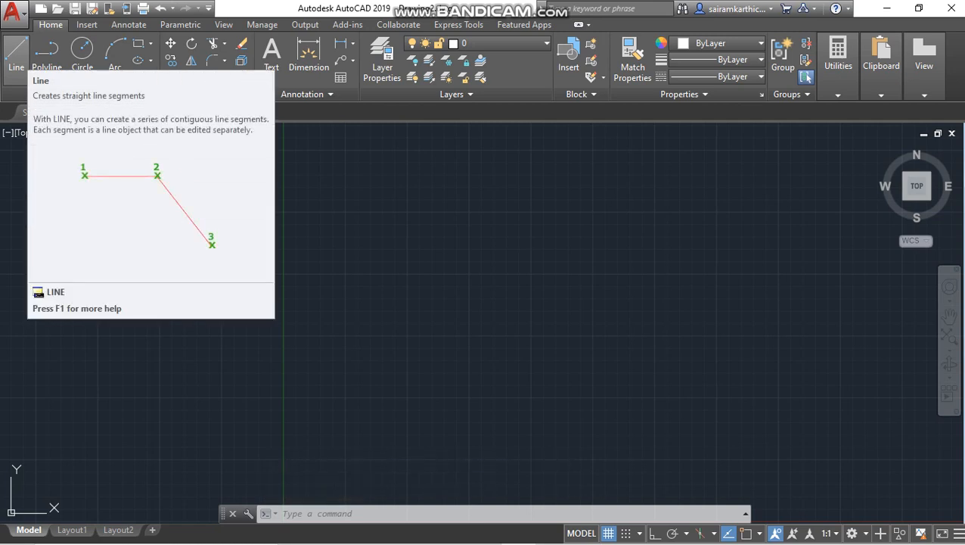
- Start a line at a point in the upper part of the drawing, just right of the vertical axis, with Ortho mode on
left_click(16, 53)
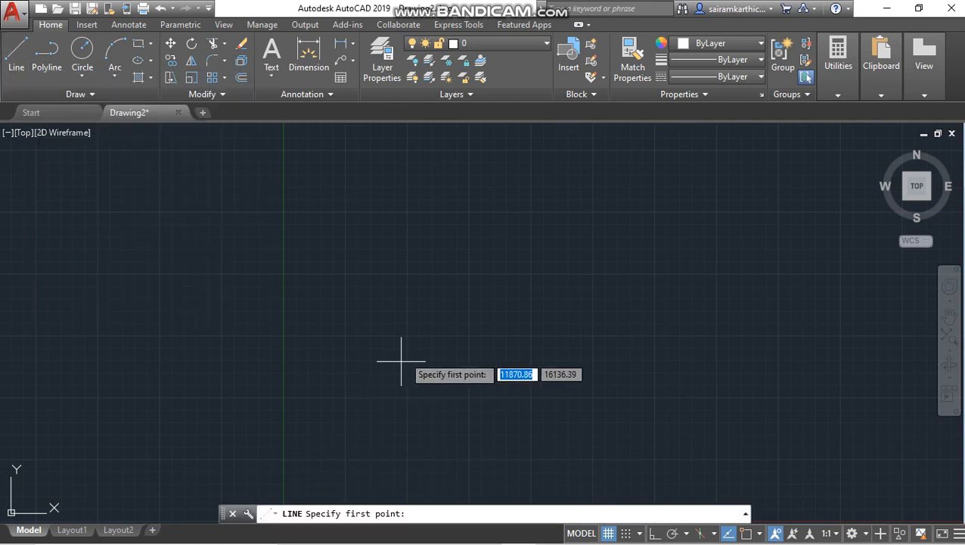
left_click(321, 226)
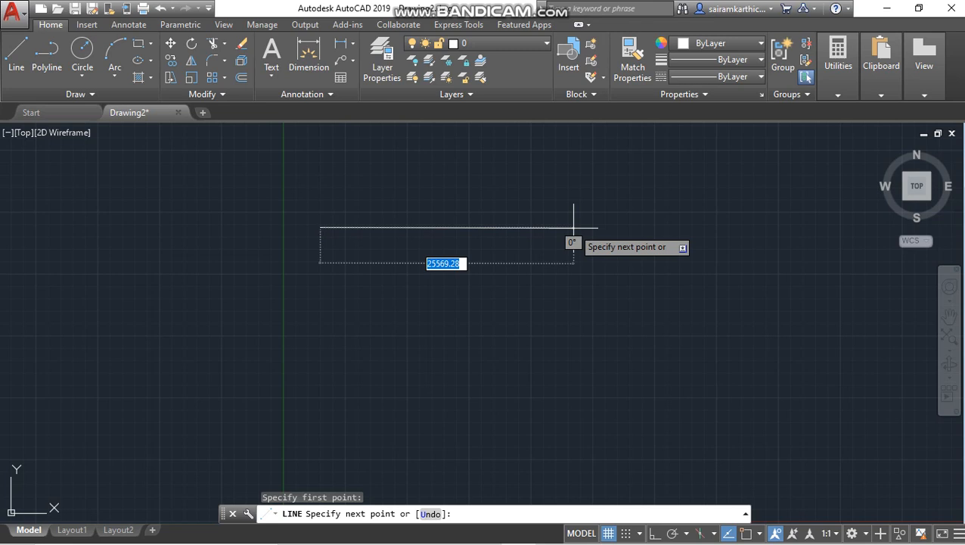
key("F8")
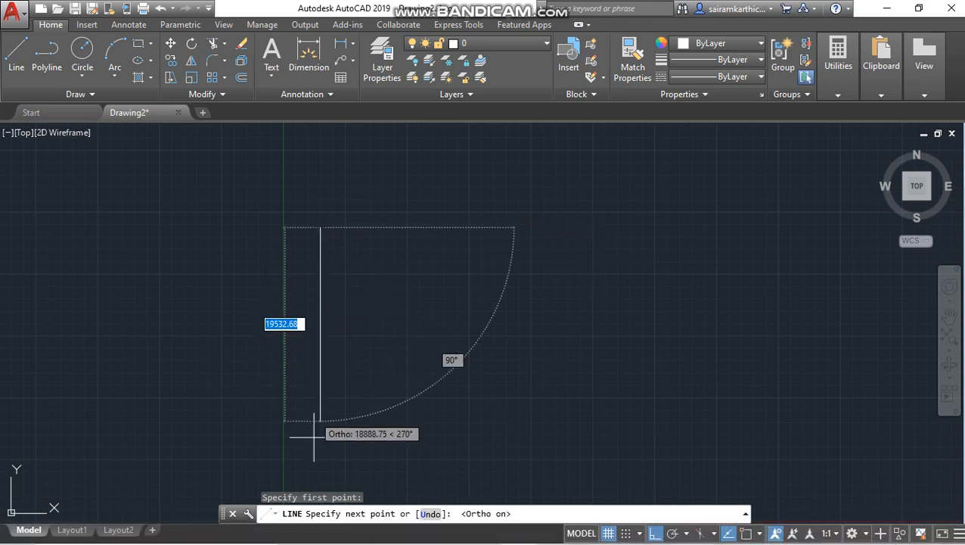
left_click(340, 365)
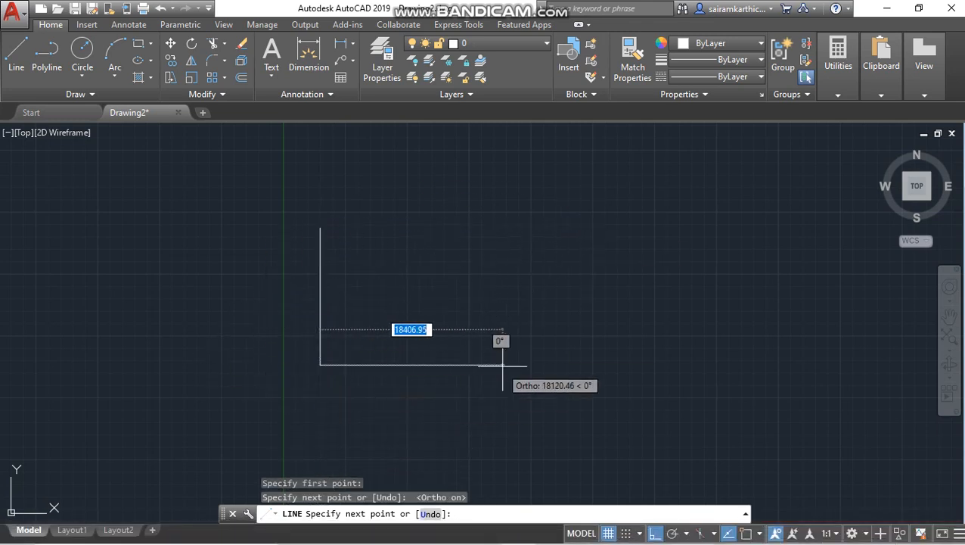
left_click(571, 365)
left_click(571, 224)
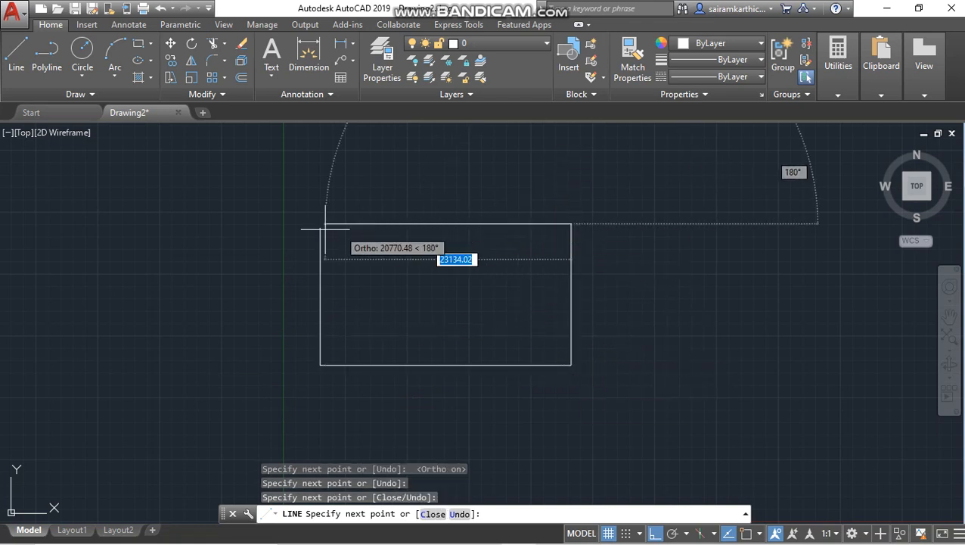
key("ctrl+z")
key("ctrl+z")
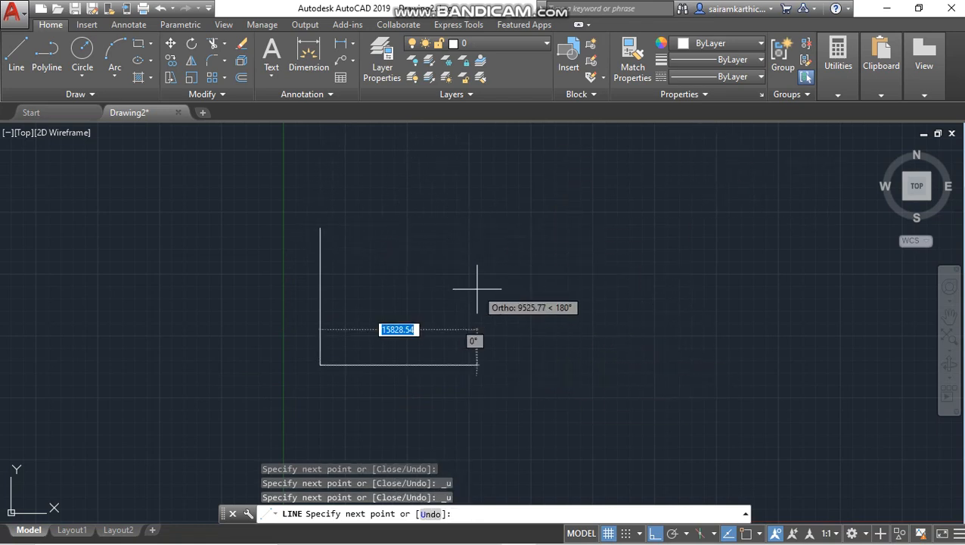
key("ctrl+z")
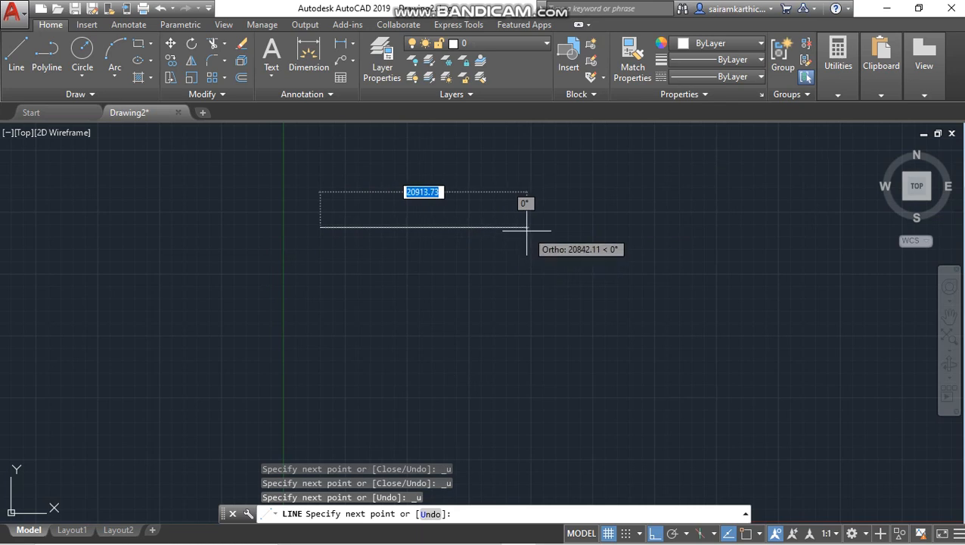
left_click(605, 227)
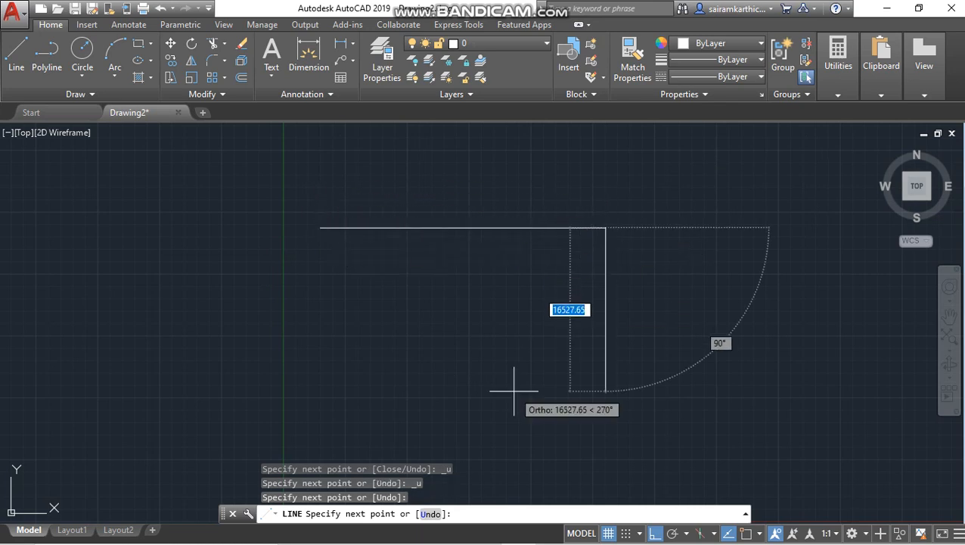
key("ctrl+z")
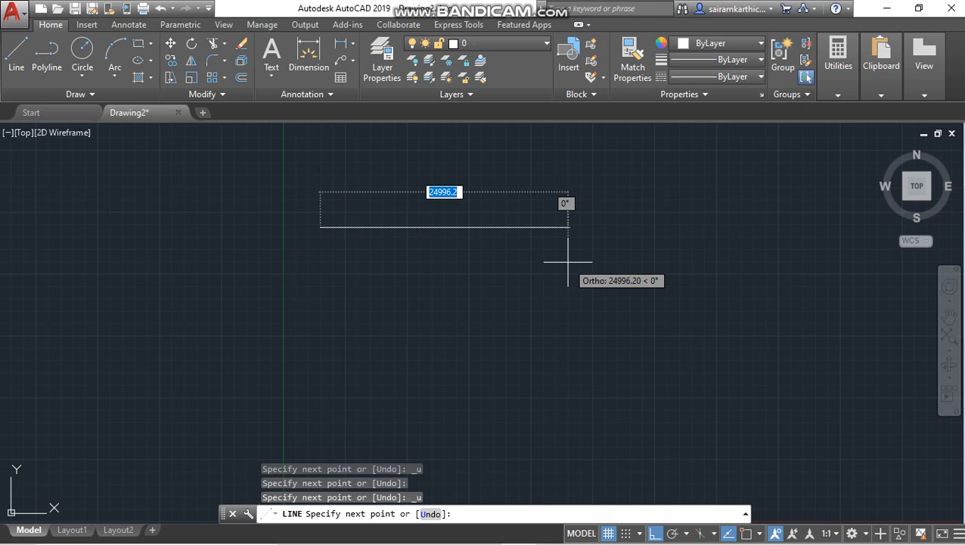
- Draw a square from the line's start point with four 15000 mm segments going right, down, left and back up
type("15000")
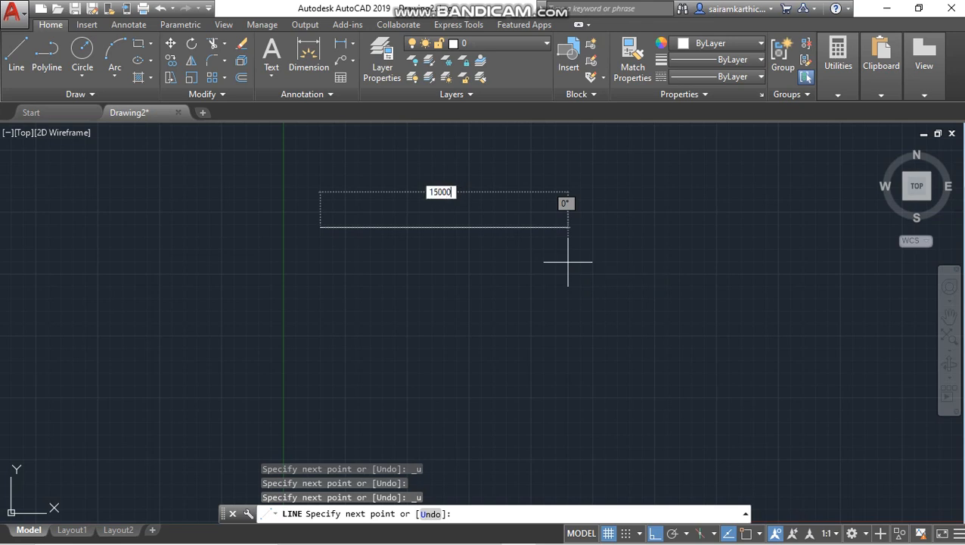
key("Return")
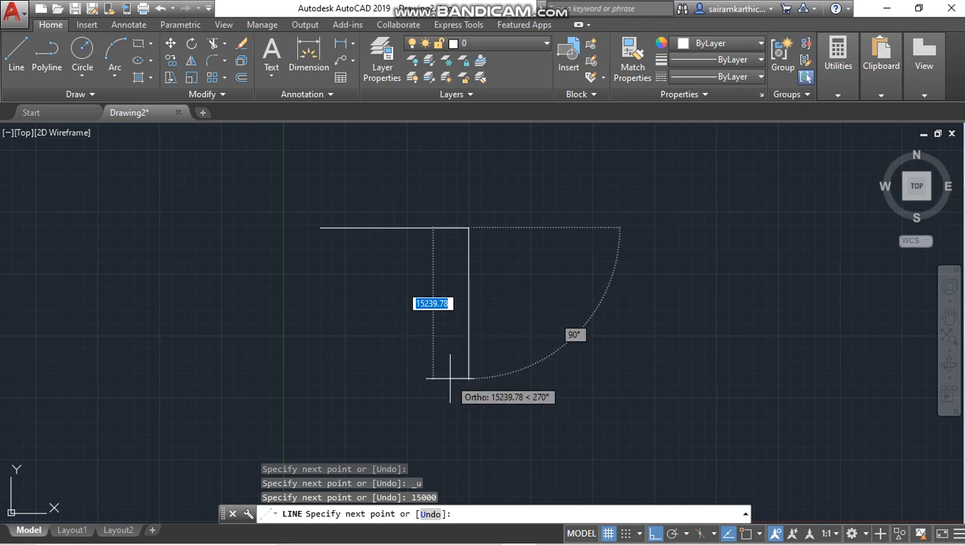
type("15000")
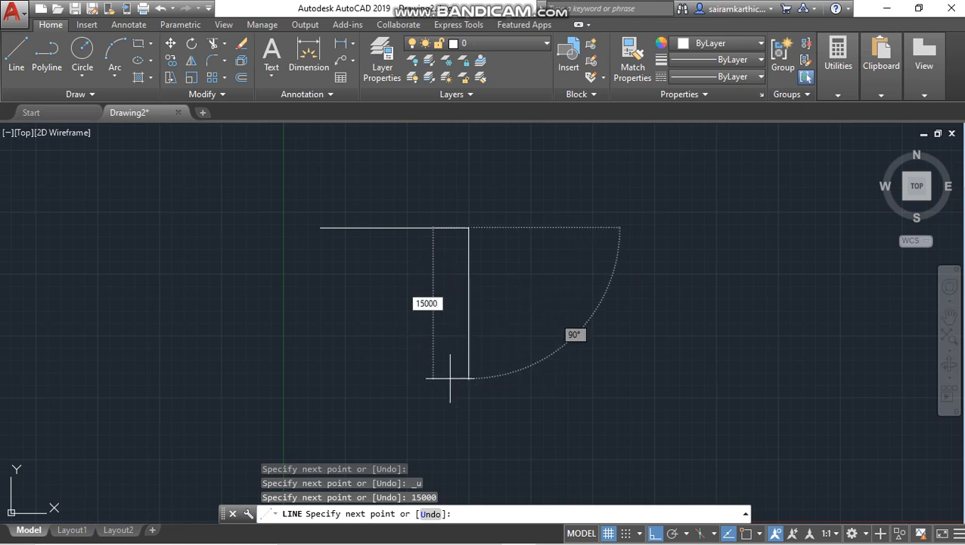
key("Return")
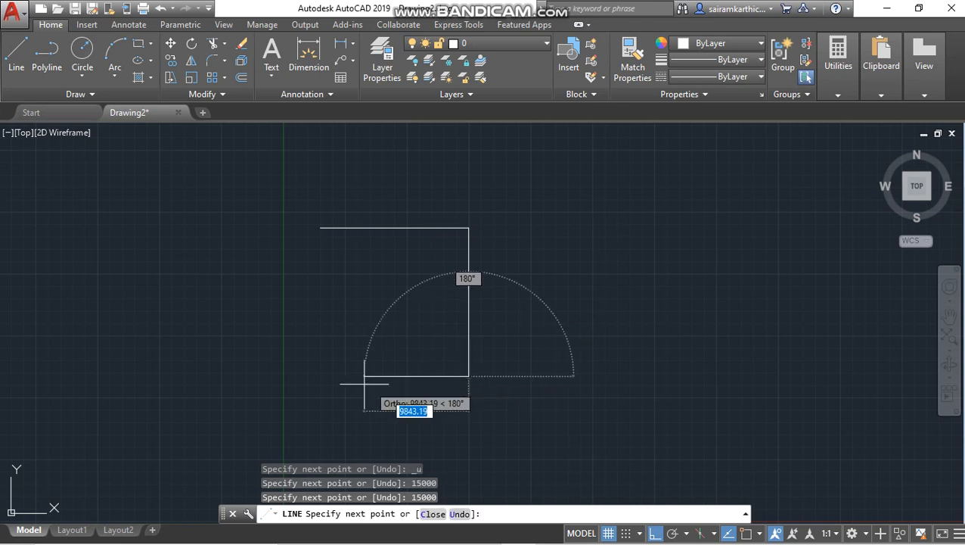
type("15000")
key("Return")
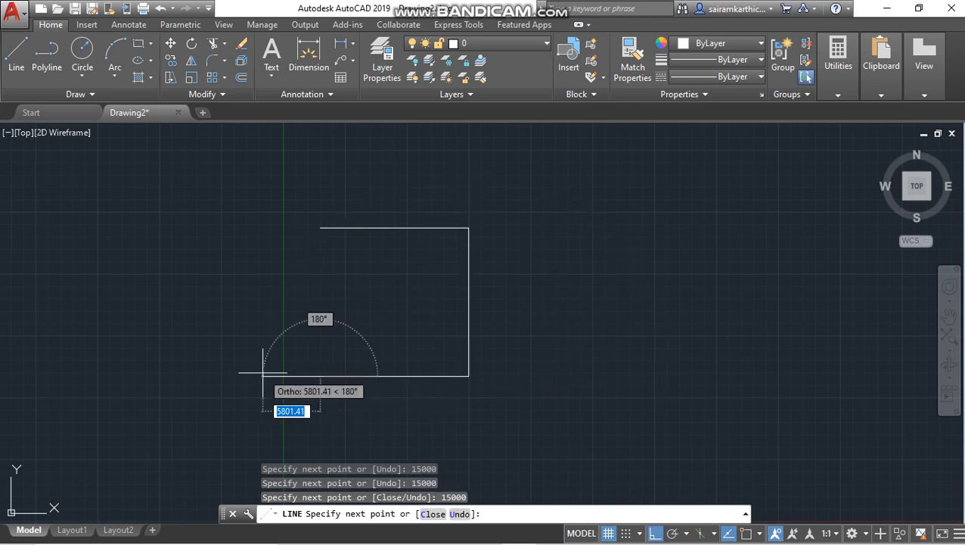
type("15000")
key("Return")
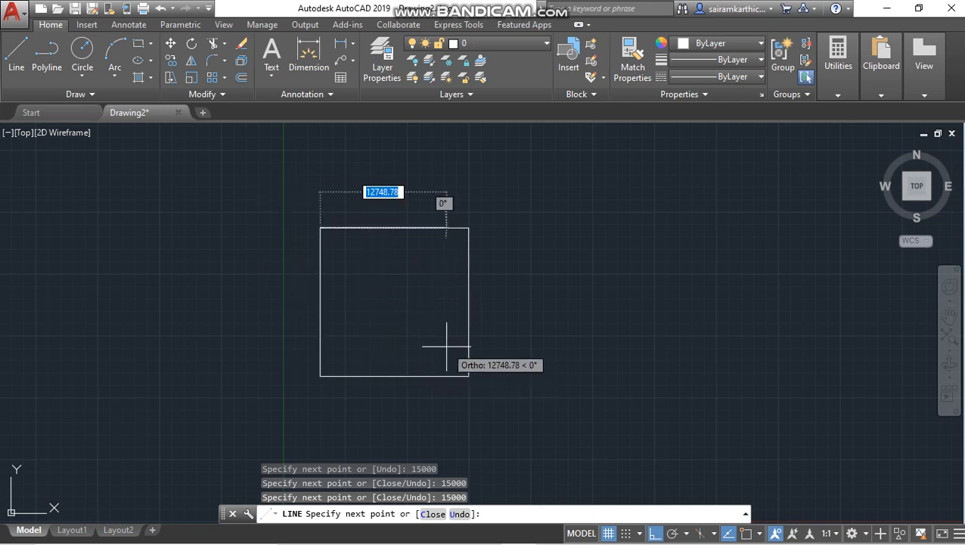
key("Escape")
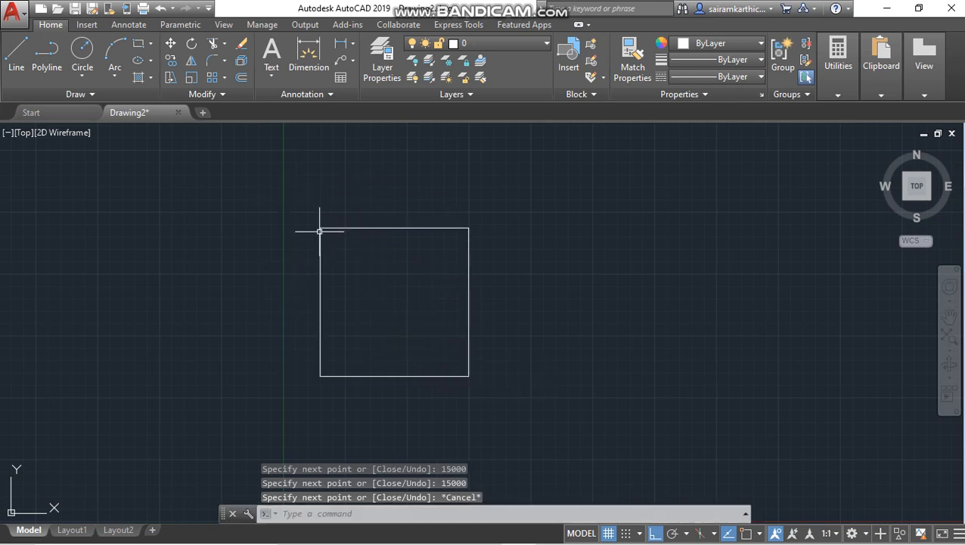
- Draw a vertical partition line from the square's bottom edge to its top edge, slightly left of its center, with object snap off
key("Return")
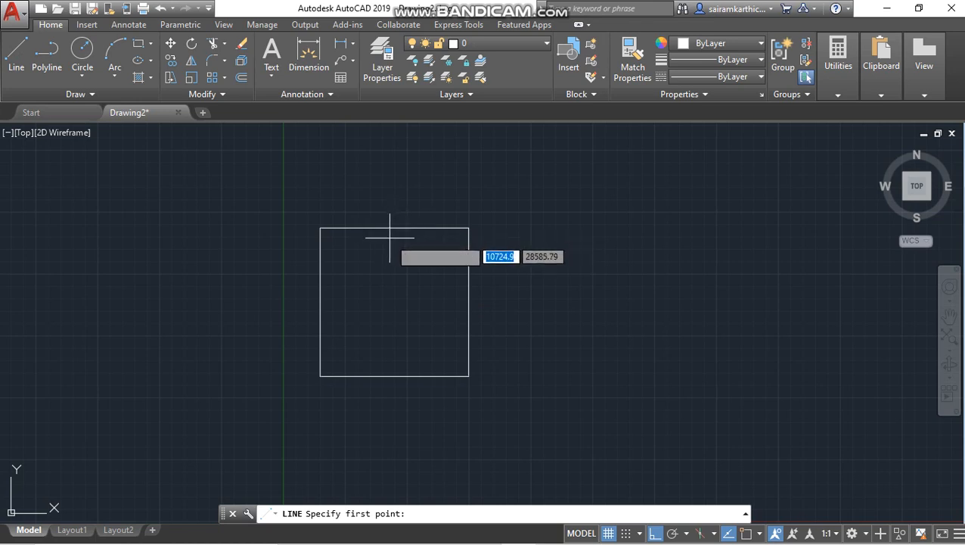
key("F3")
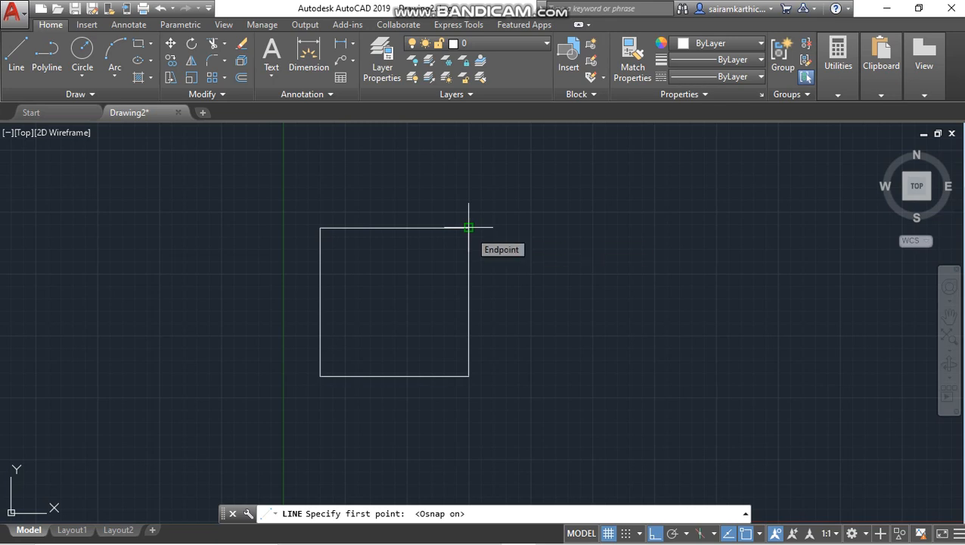
key("F3")
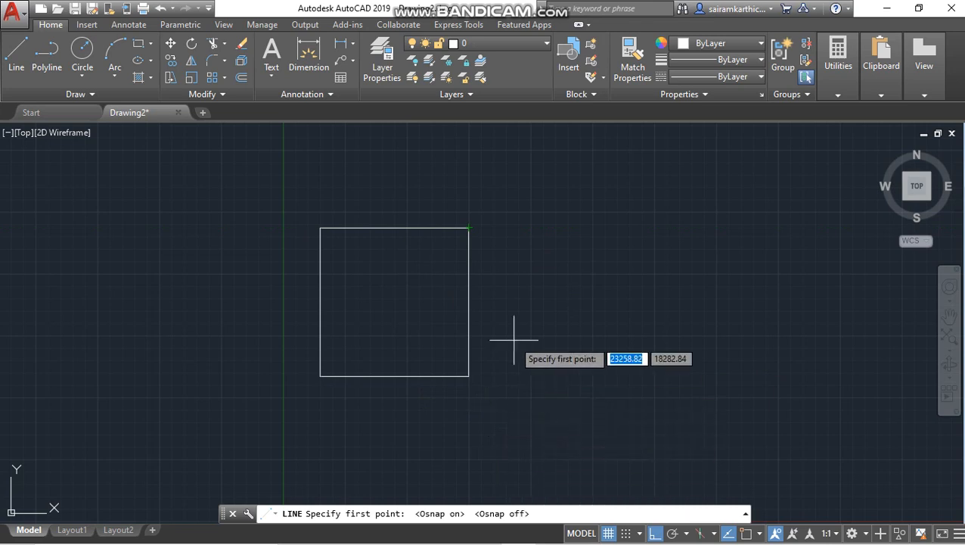
left_click(382, 376)
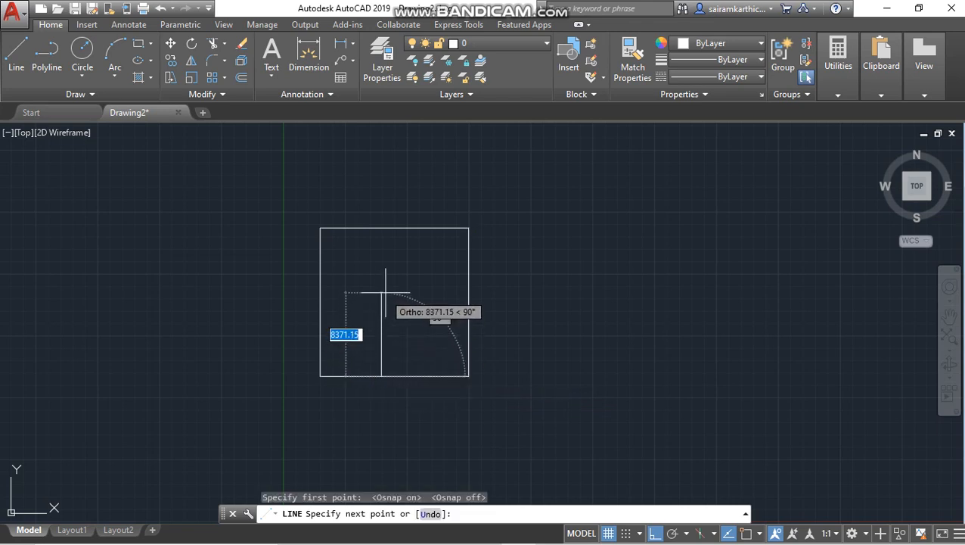
left_click(382, 227)
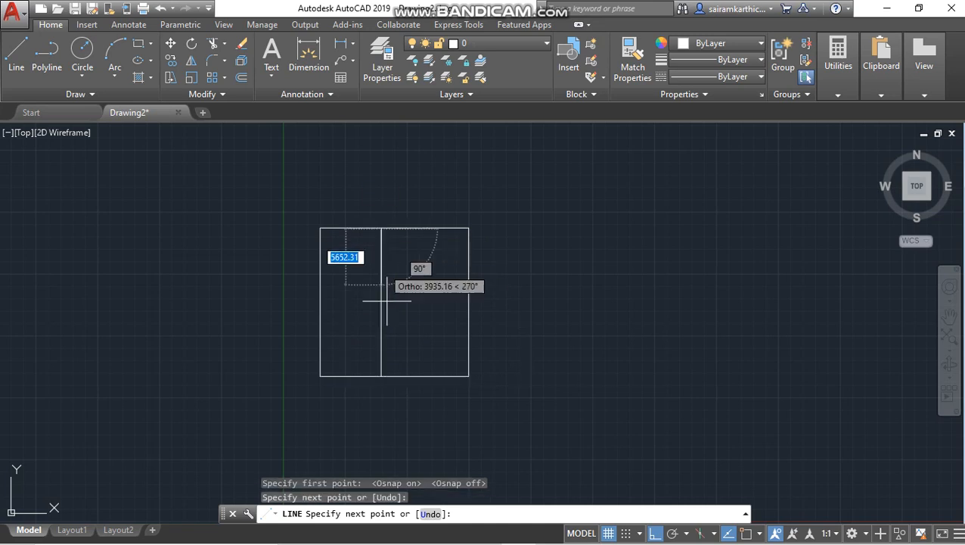
key("Return")
- Draw a horizontal line from the middle of the vertical partition to the square's left edge
key("Return")
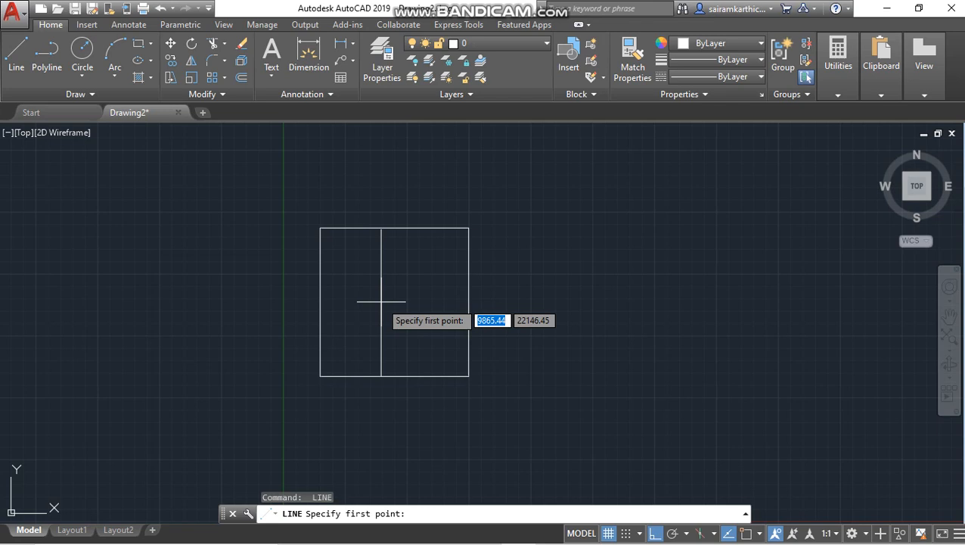
left_click(380, 301)
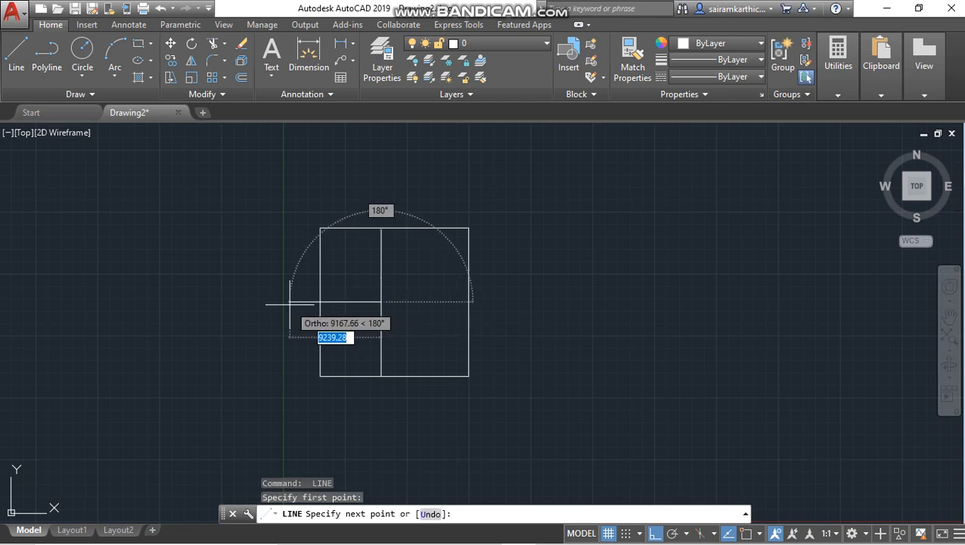
left_click(320, 301)
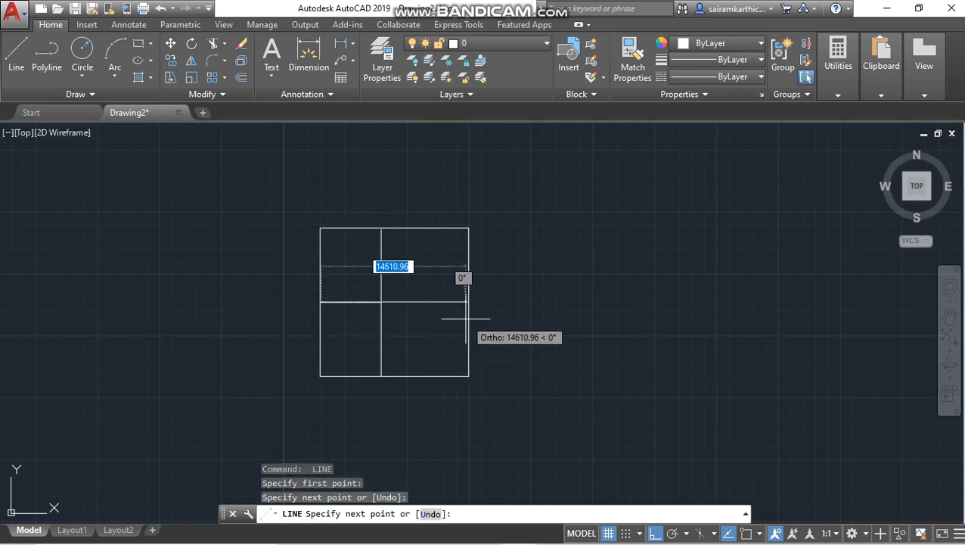
key("Escape")
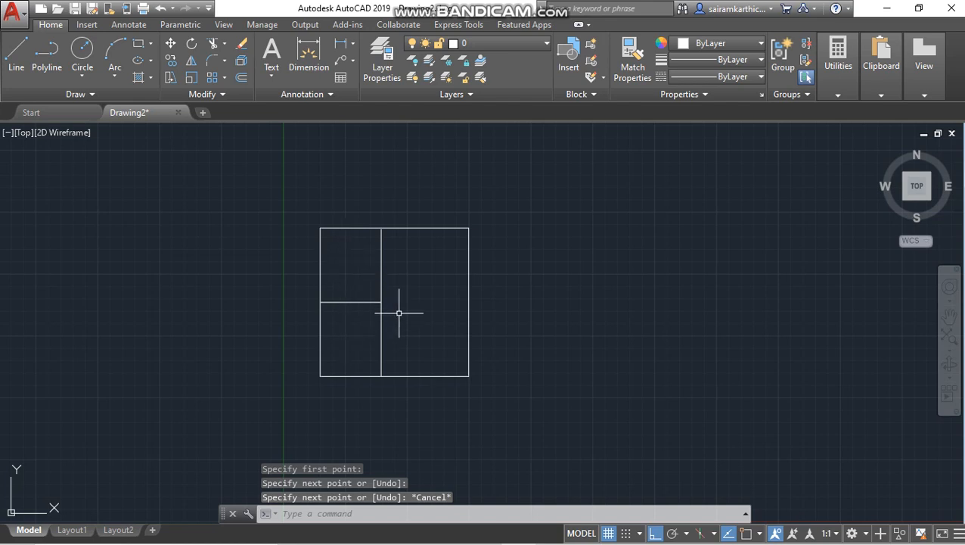
- Draw a horizontal line from the lower part of the vertical partition to the square's right edge
type("l")
key("Return")
left_click(381, 350)
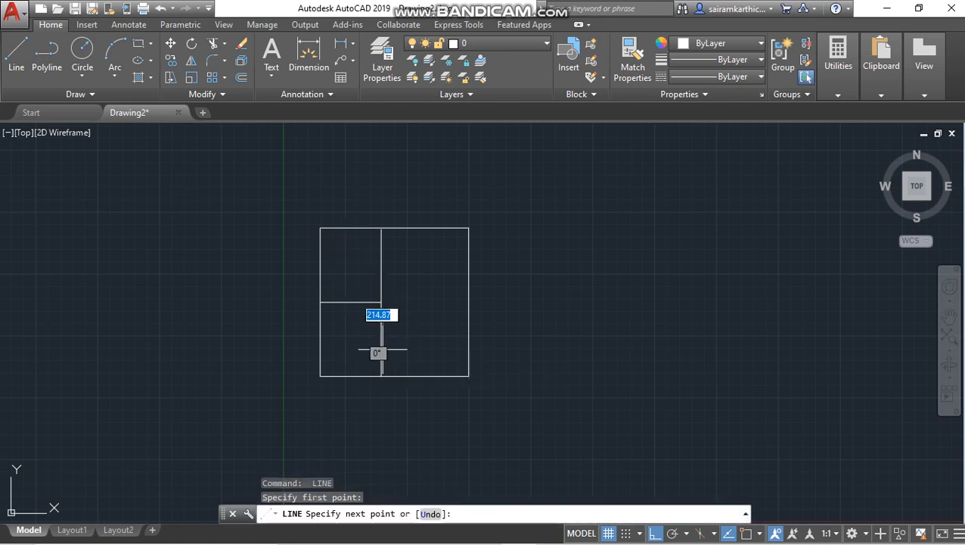
left_click(469, 350)
key("Return")
- Enclose a small rectangle about 3870 mm wide in the square's upper-left corner with a horizontal and a vertical line
key("Return")
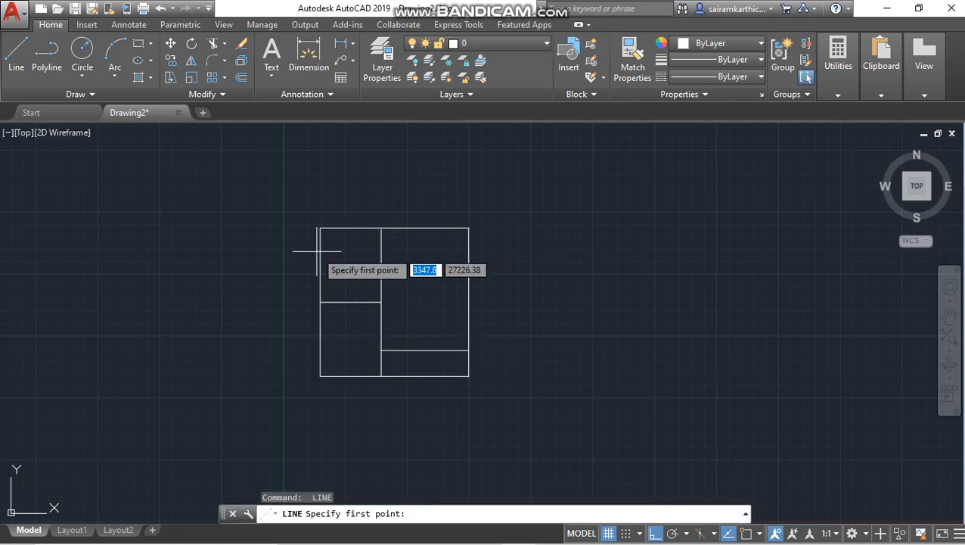
left_click(321, 248)
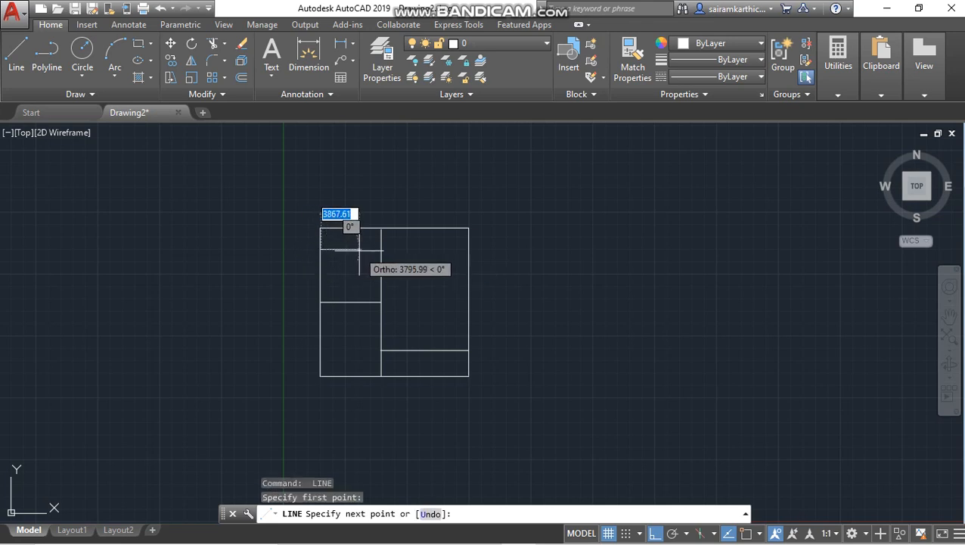
left_click(359, 249)
left_click(359, 228)
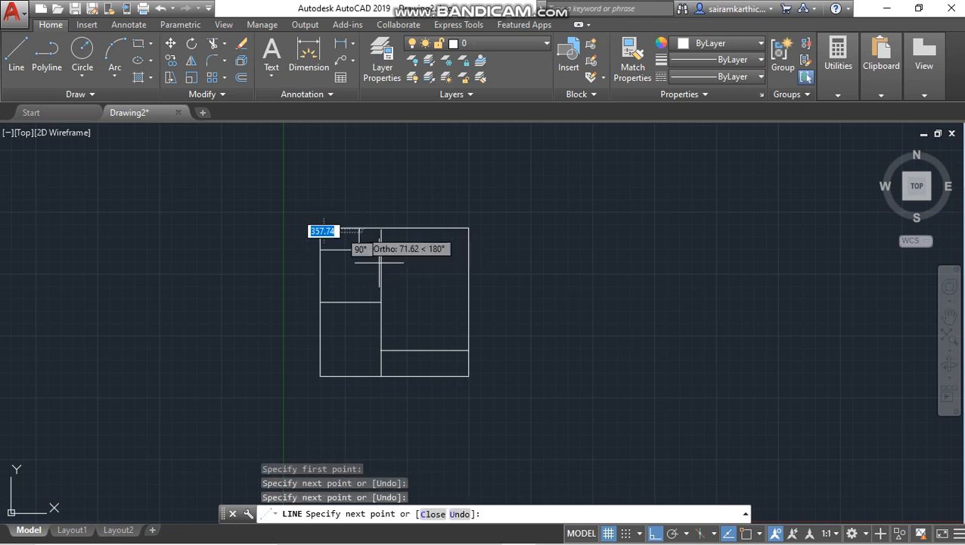
key("Escape")
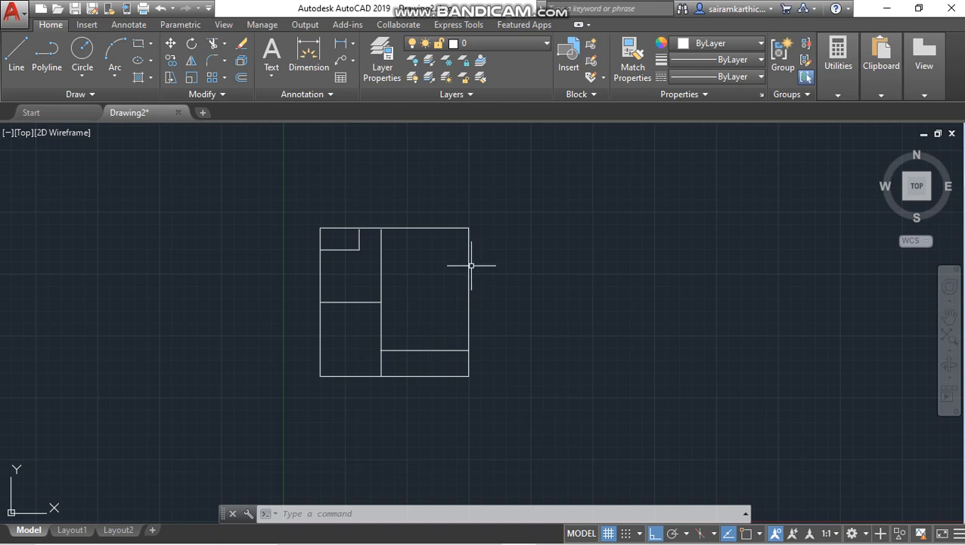
- Draw a narrow three-sided rectangle about 520 mm wide against the inside of the square's right edge, above its middle
type("l")
key("Return")
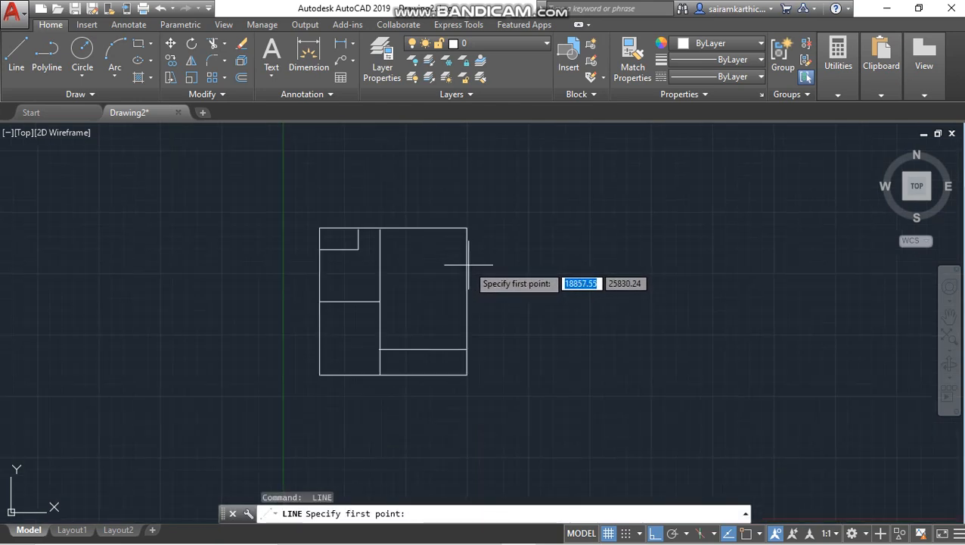
scroll(470, 265, "up", 5)
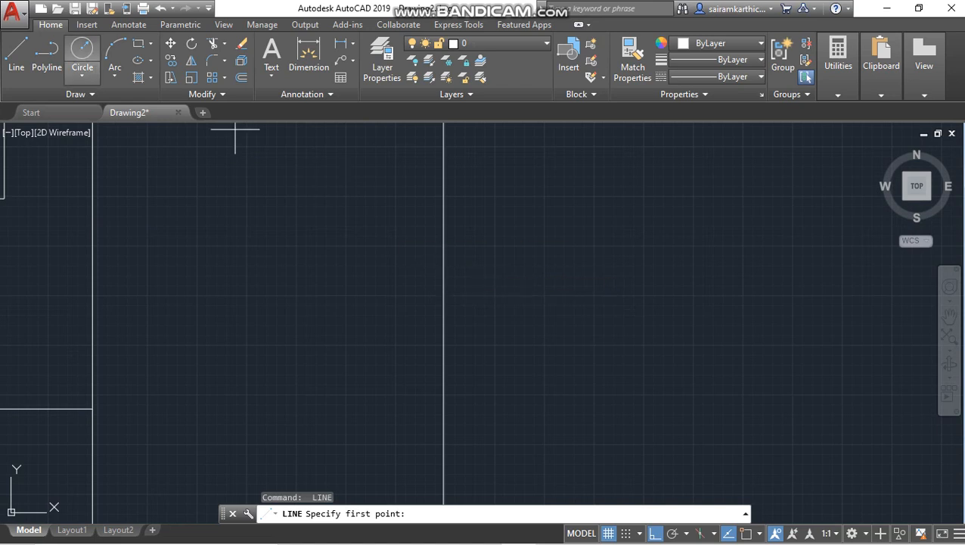
left_click(439, 267)
left_click(421, 267)
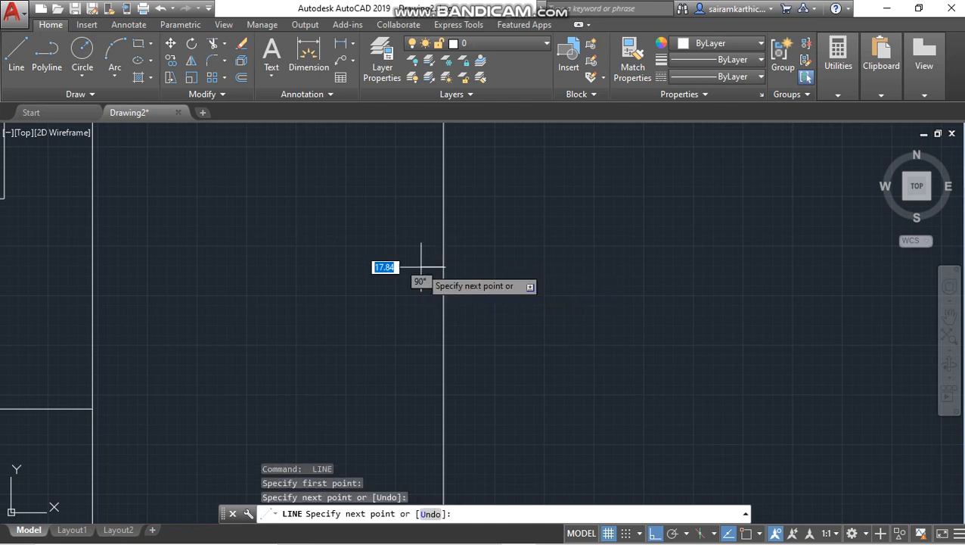
left_click(422, 366)
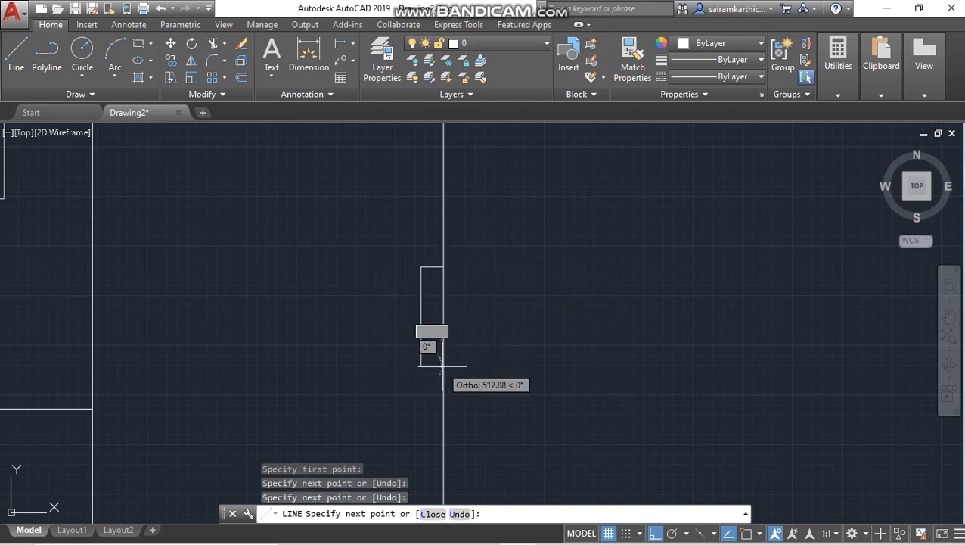
left_click(444, 366)
key("Escape")
scroll(497, 367, "down", 6)
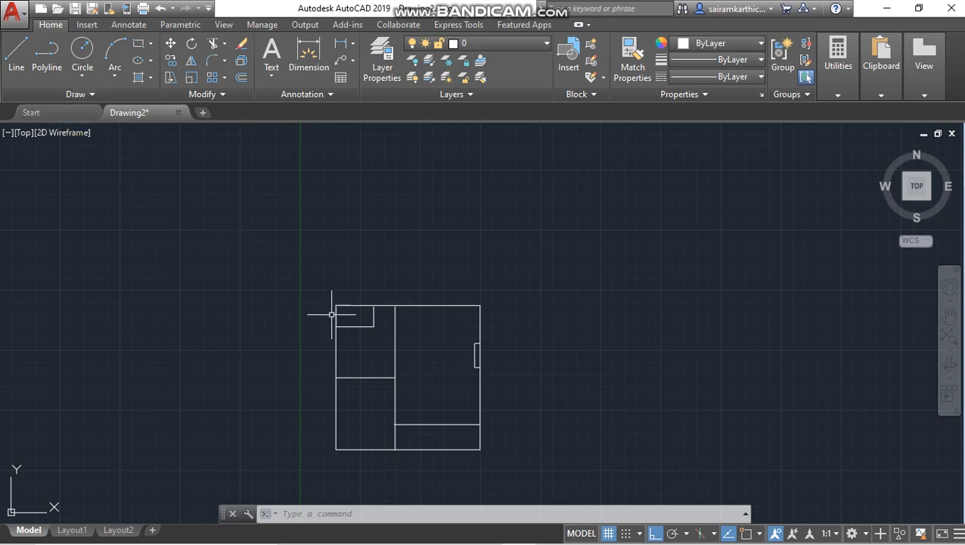
- Erase the square's right edge and undo the erasure
left_click(419, 305)
key("Escape")
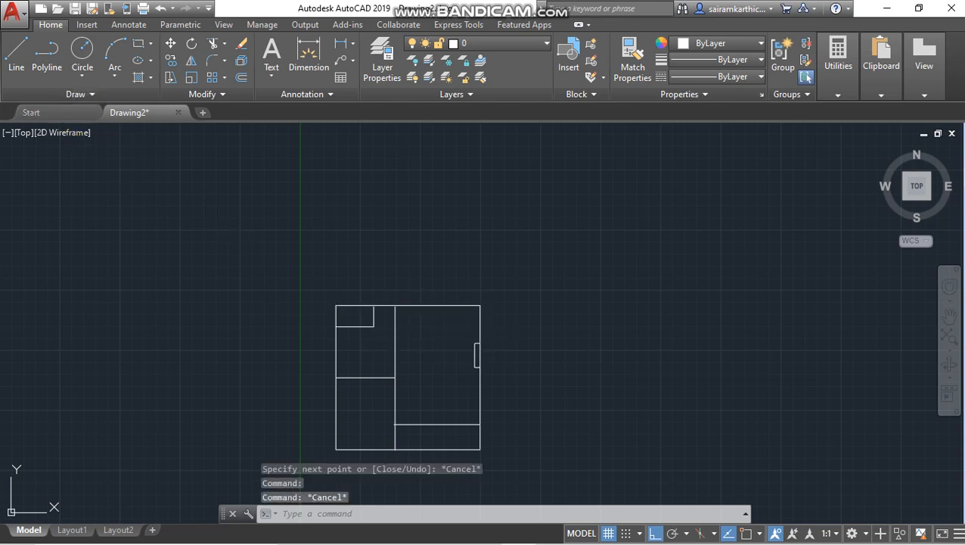
key("Escape")
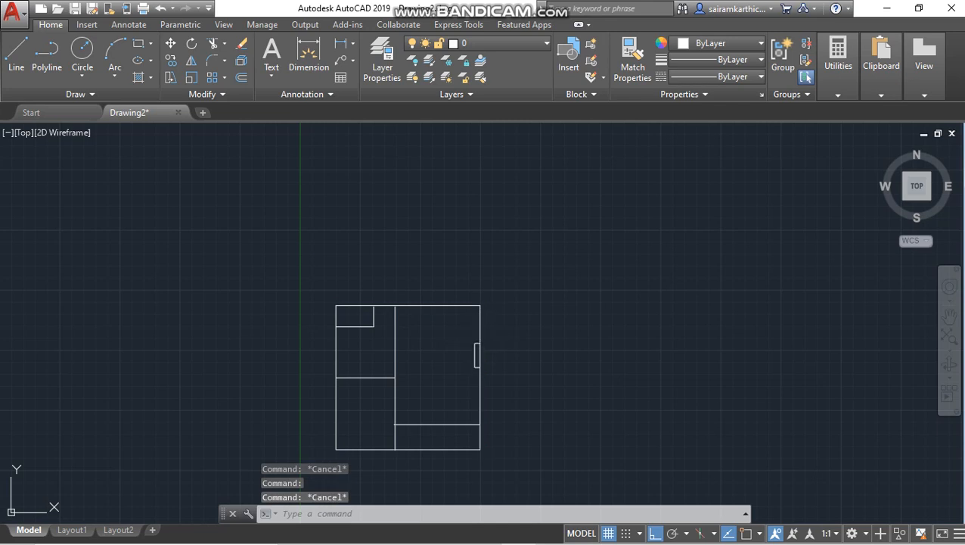
left_click(478, 353)
key("Delete")
type("z")
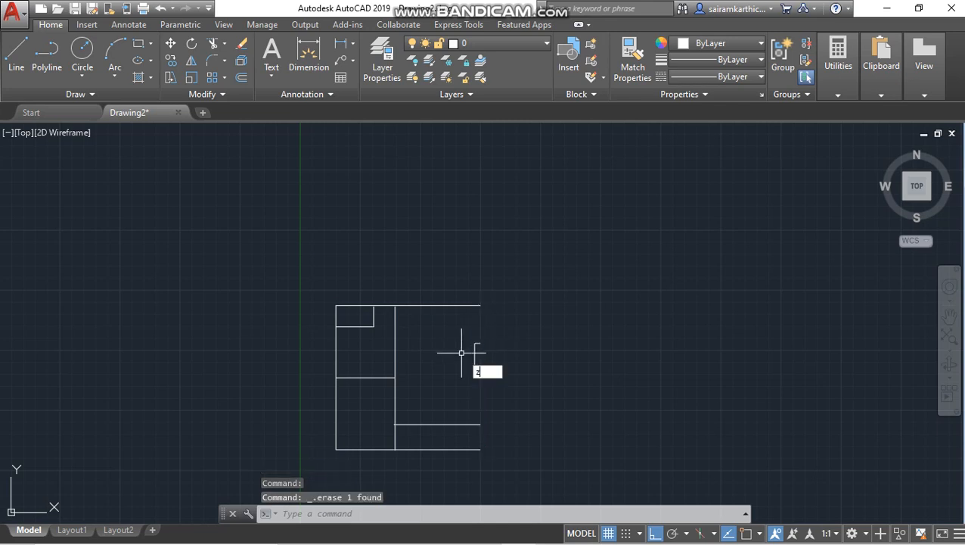
key("Escape")
key("Escape")
key("ctrl+z")
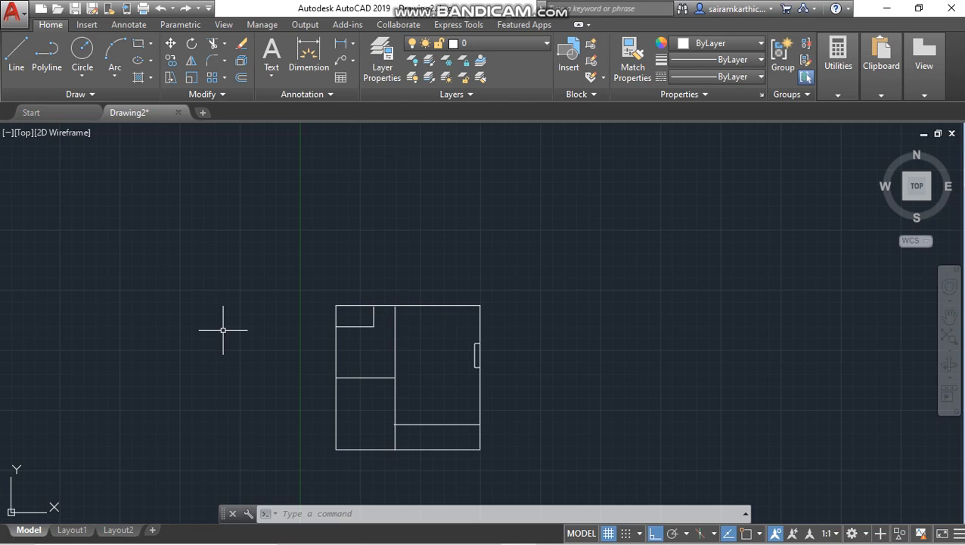
- Place single-line text reading LIVING ROOM at 0 rotation in the large room to the right of the vertical partition
scroll(509, 177, "down", 1)
scroll(431, 329, "down", 2)
scroll(441, 323, "up", 2)
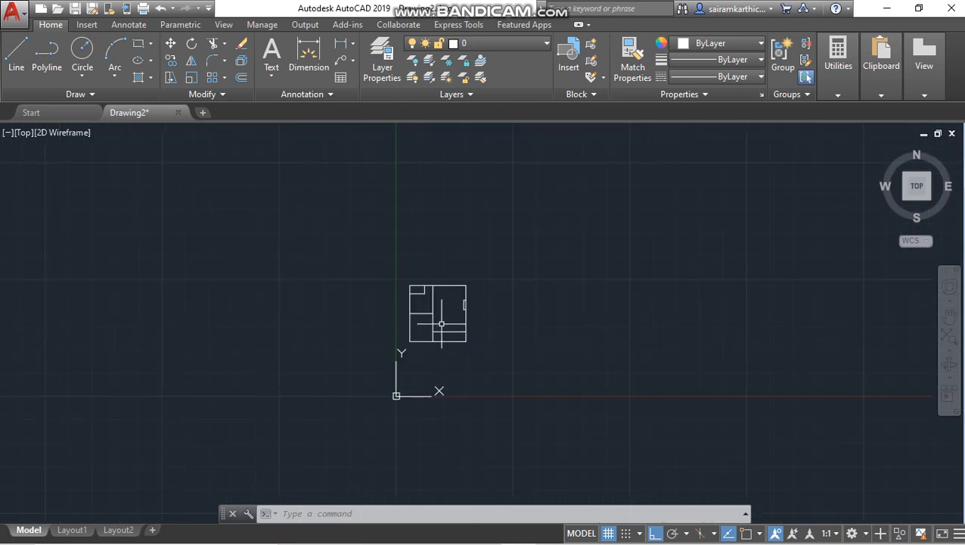
scroll(429, 301, "up", 5)
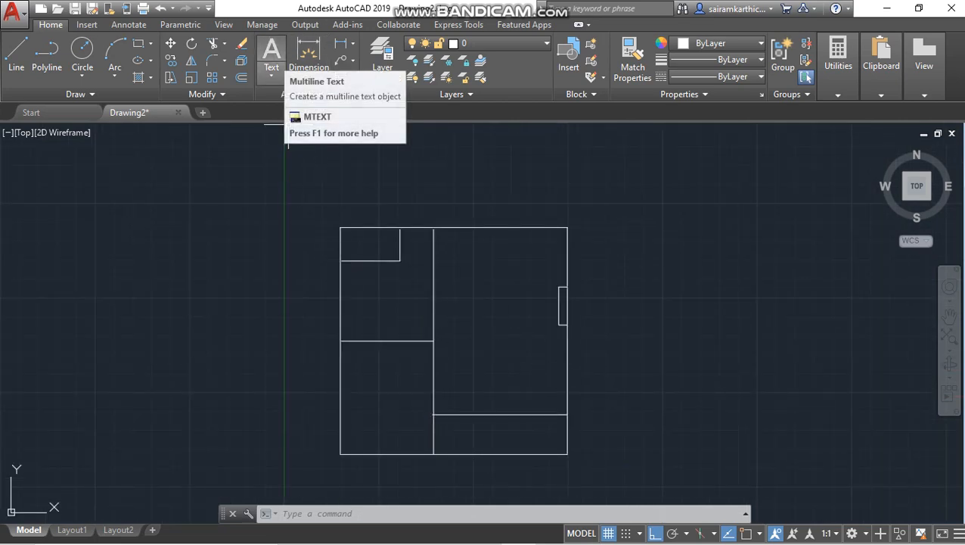
type("text")
key("Return")
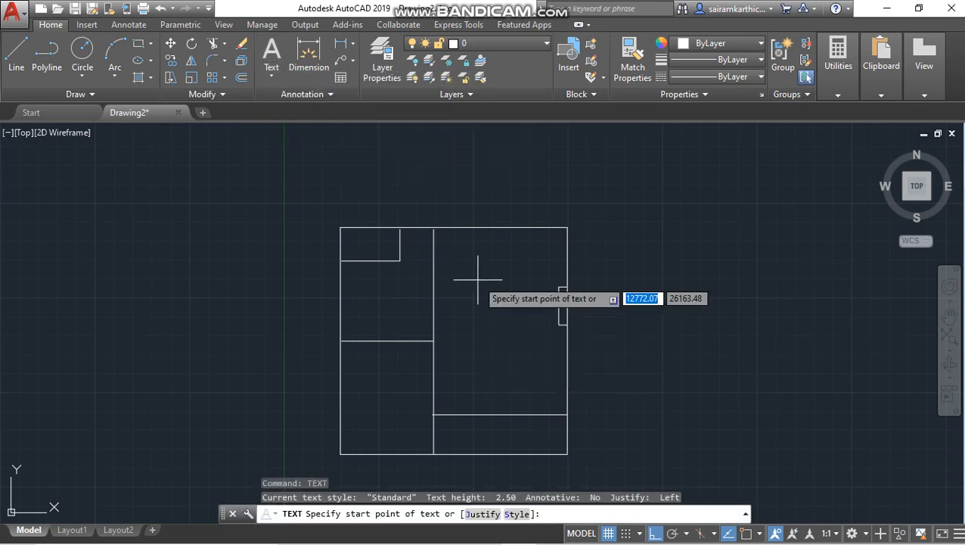
left_click(460, 304)
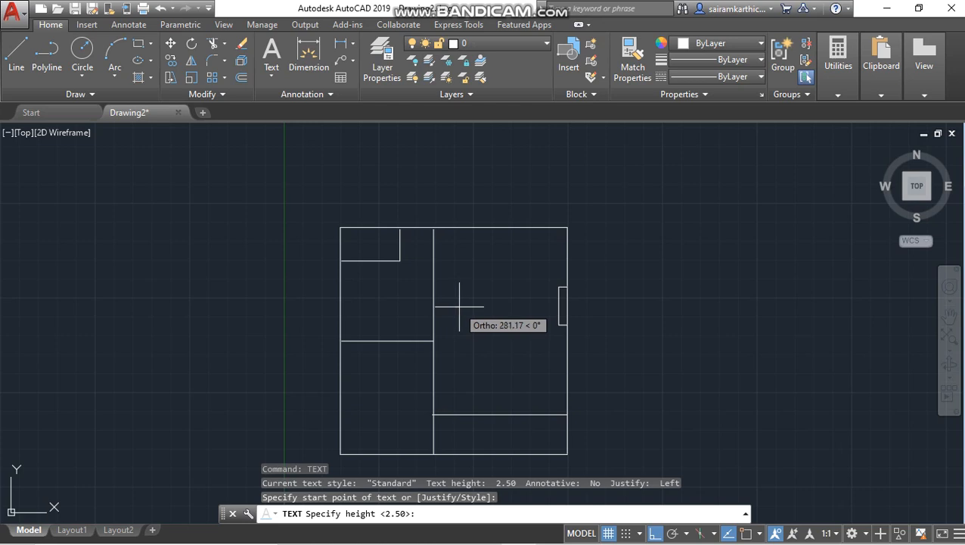
key("Return")
key("Return")
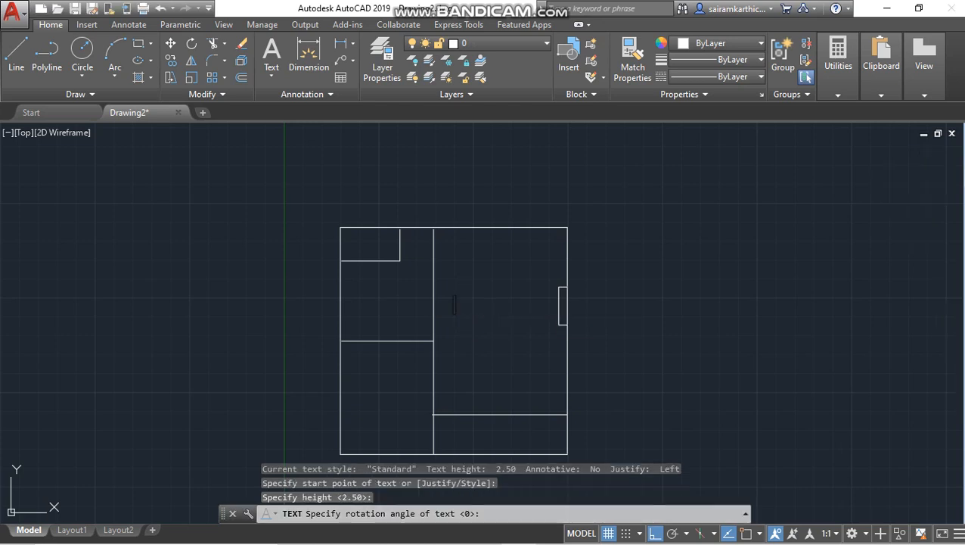
type("LIVING ROON")
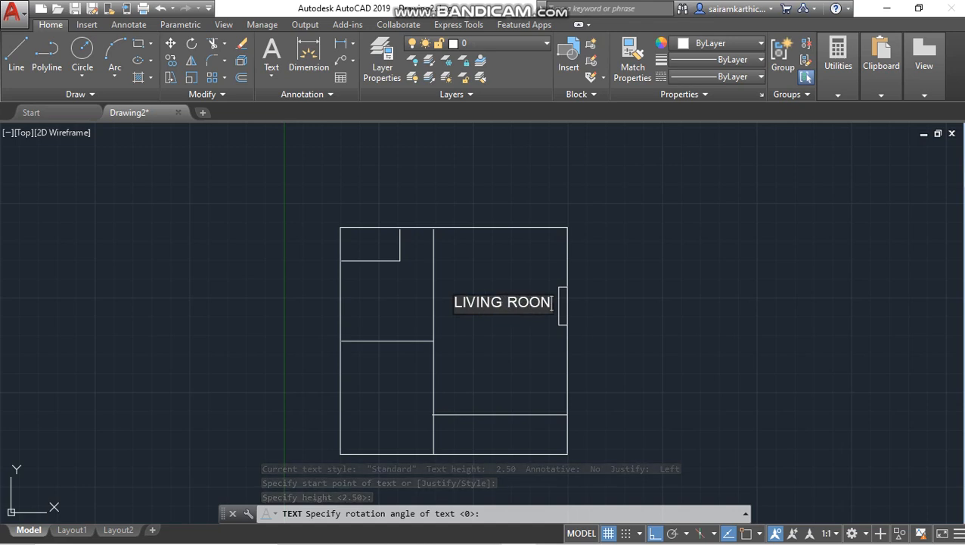
key("BackSpace")
type("M")
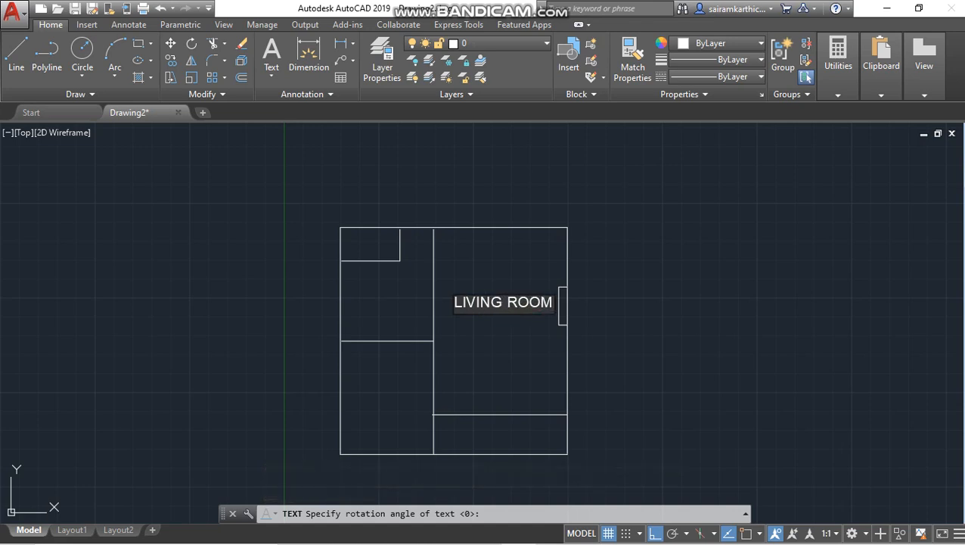
- Label both rooms left of the vertical partition BEDROOM and the lower-right room KITCHEN
left_click(349, 273)
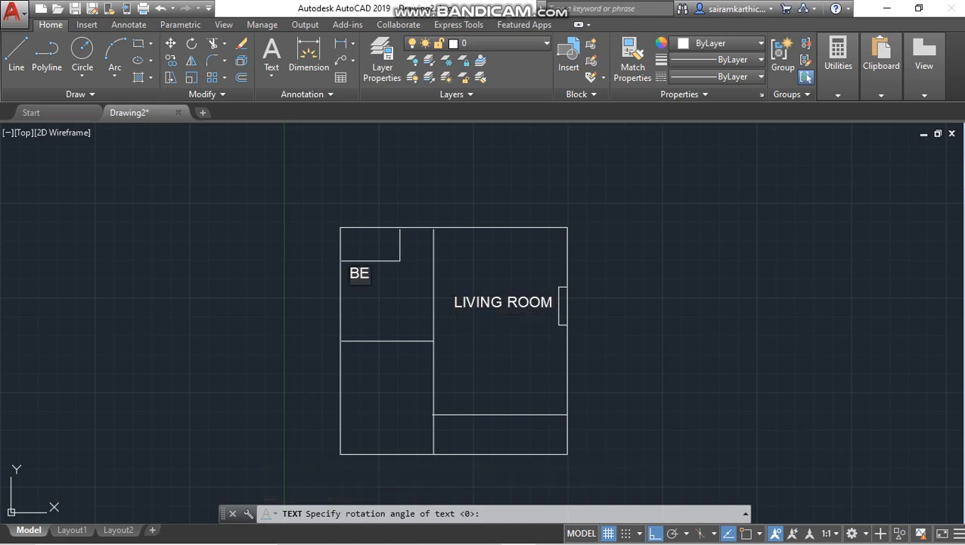
type("BEDROOM")
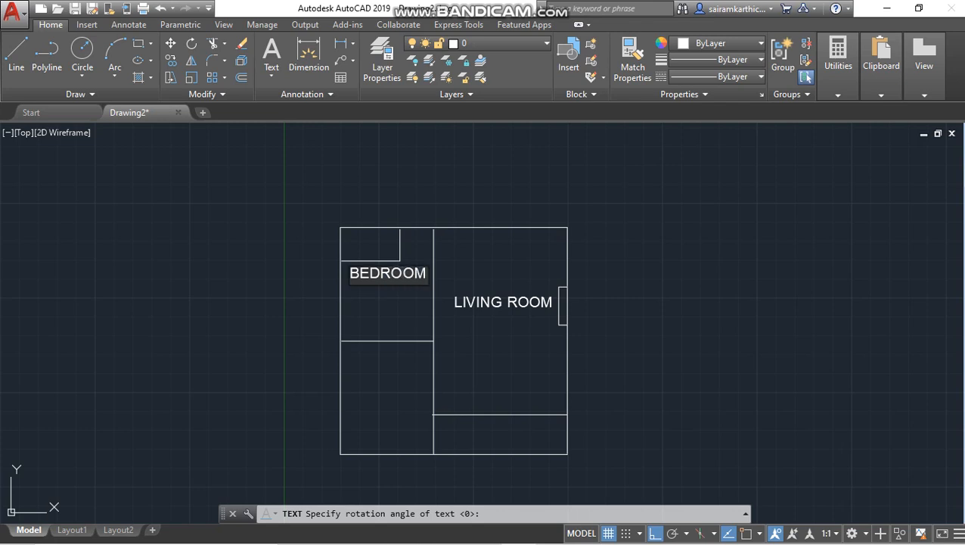
left_click(361, 404)
type("BEDR")
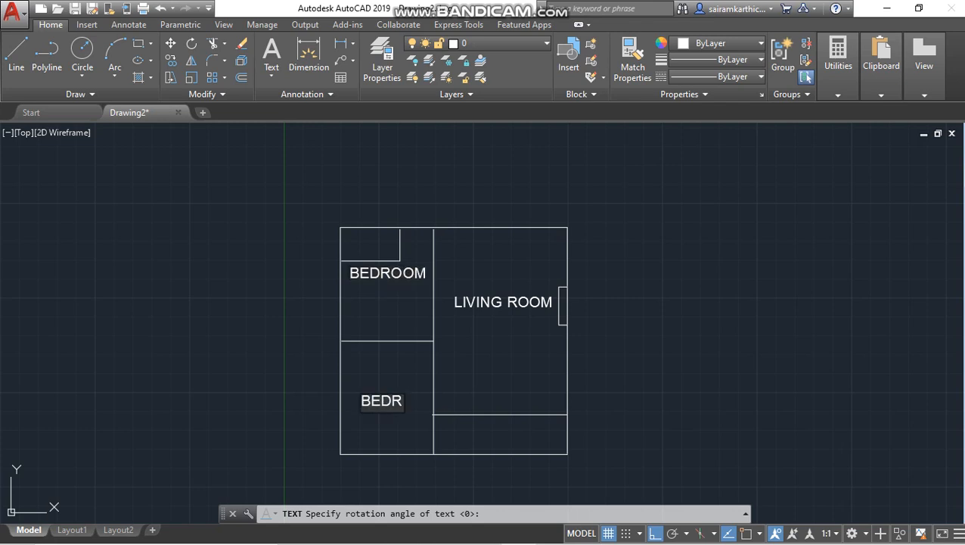
type("OOM")
left_click(454, 435)
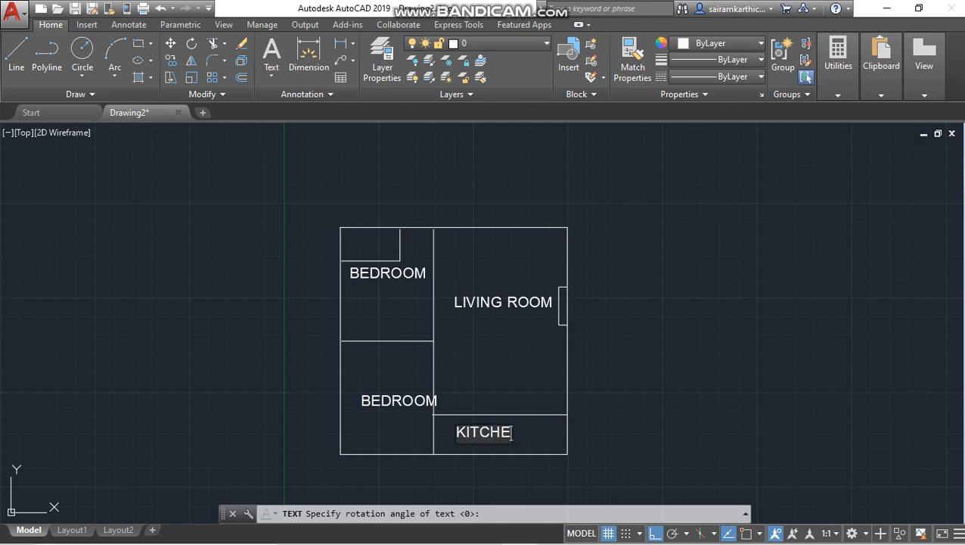
key("Escape")
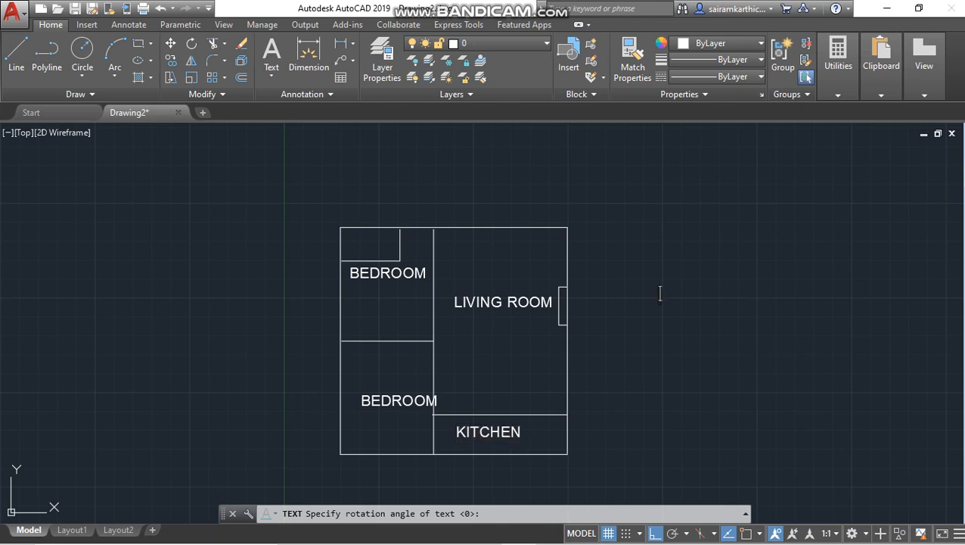
- Move the lower BEDROOM label about 800 mm to the left so it sits inside its room
left_click(389, 405)
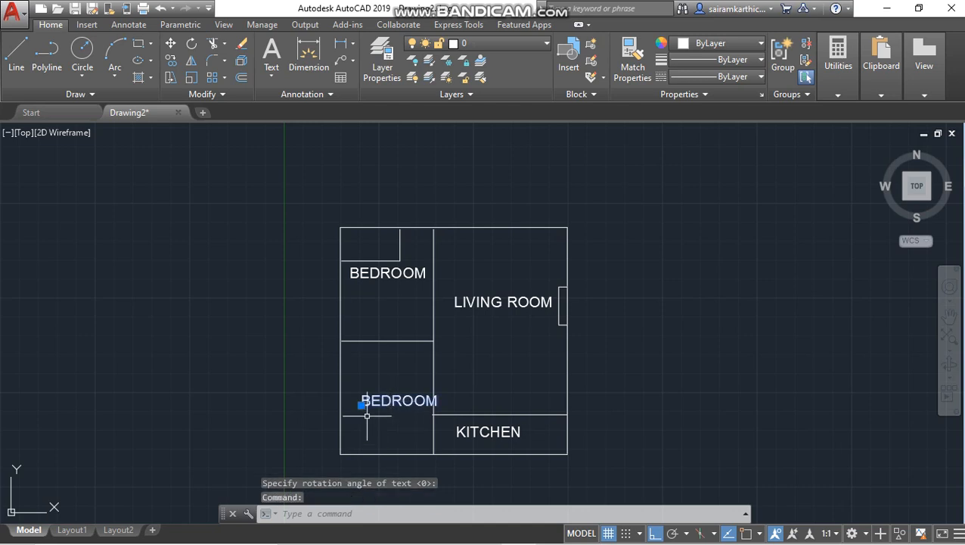
left_click(361, 403)
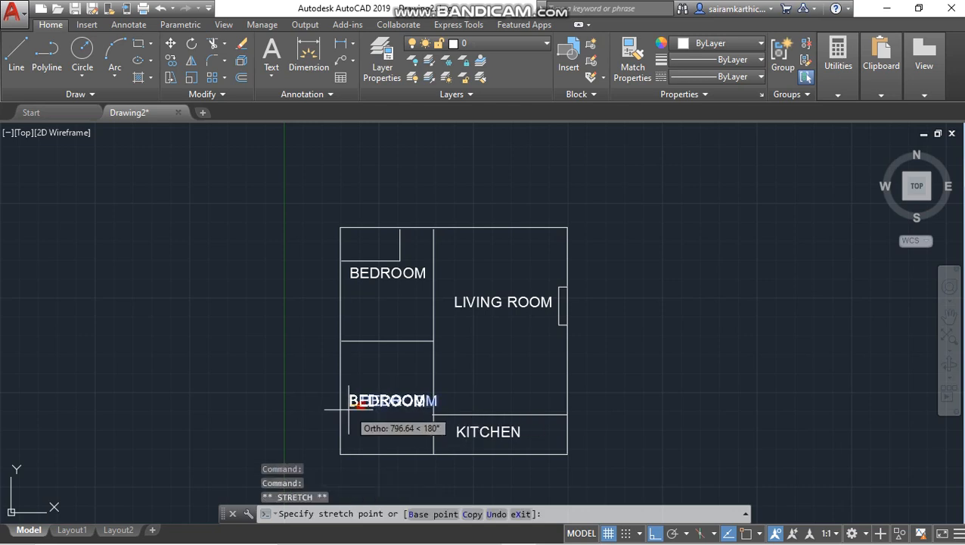
left_click(349, 405)
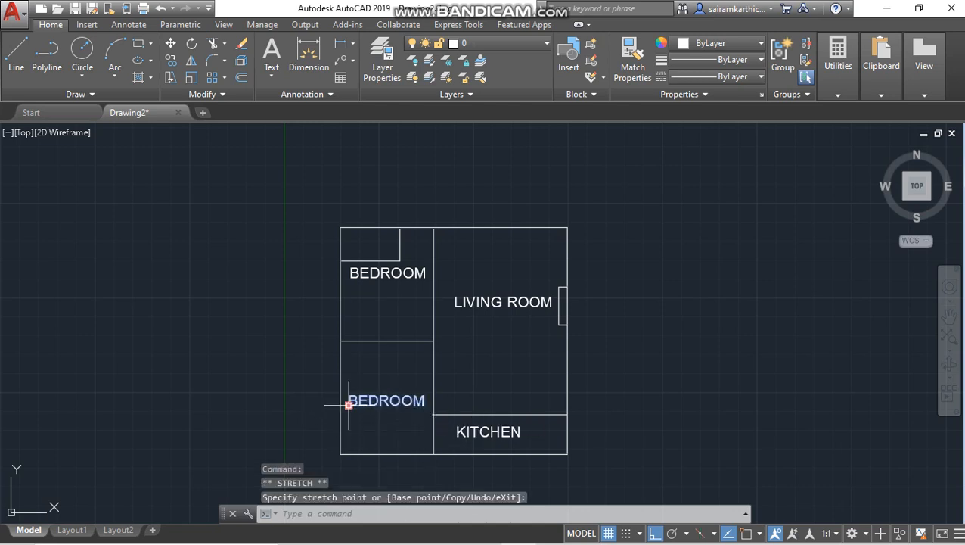
key("Escape")
left_click(387, 340)
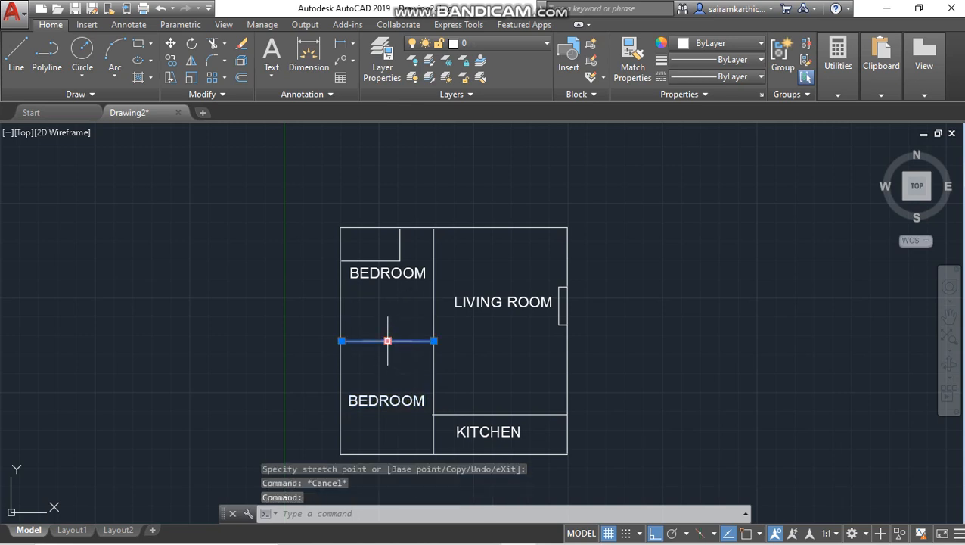
left_click(388, 340)
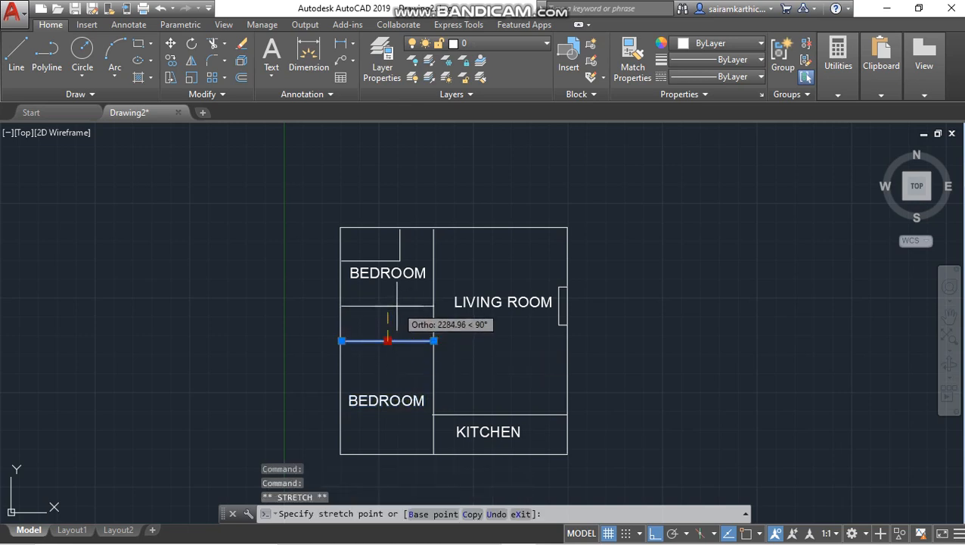
key("Escape")
key("Escape")
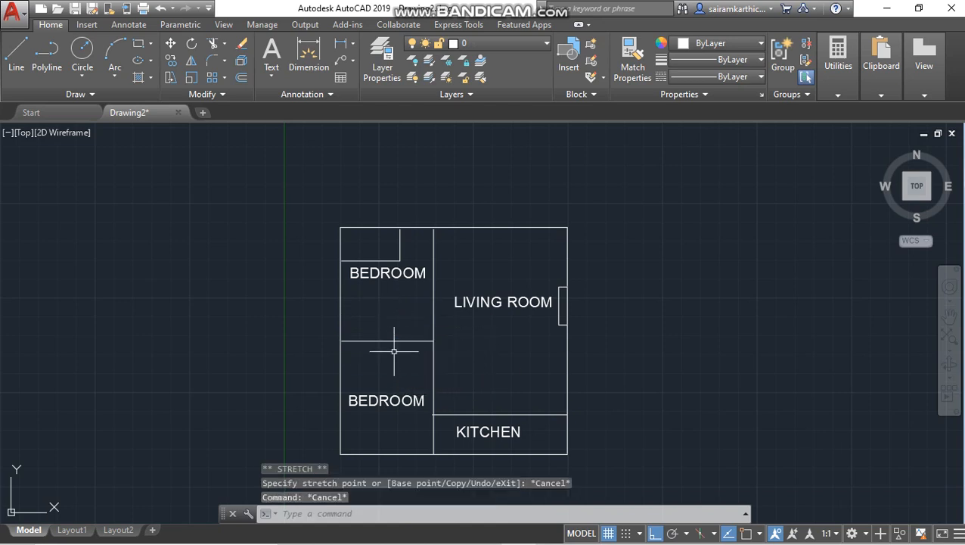
- Select the vertical partition between the bedrooms and the living room
left_click(435, 311)
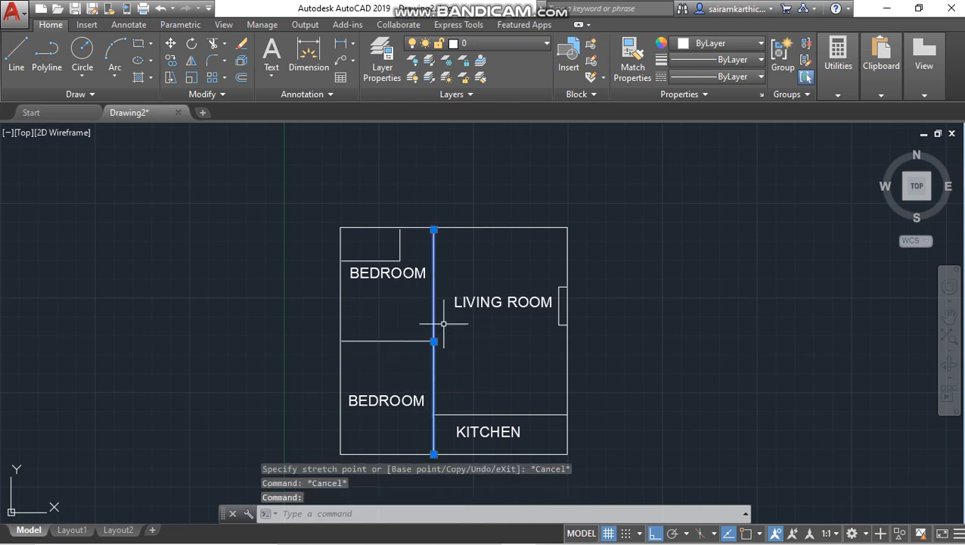